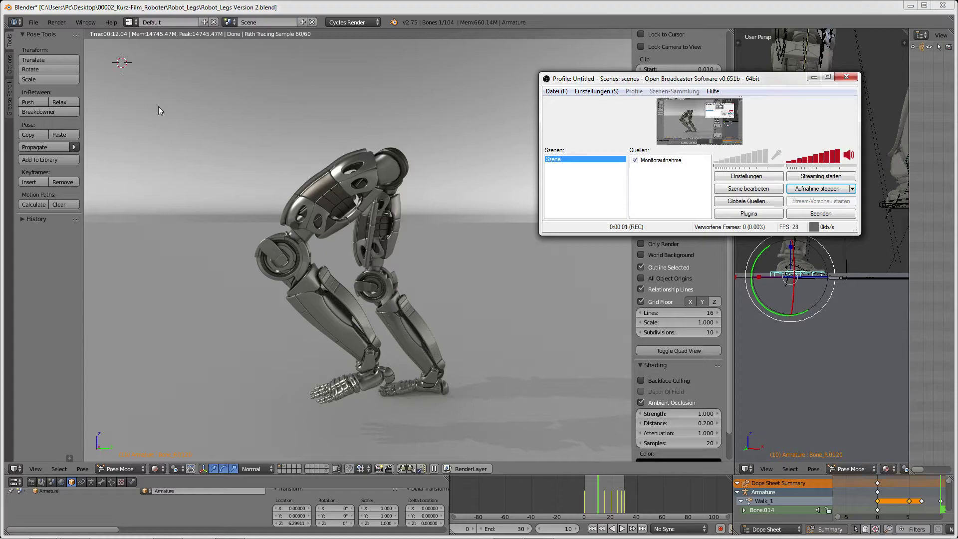
# Step: Zoom into the rendered robot legs and orbit to a low side view
pyautogui.click(158, 107)
pyautogui.scroll(3, 224, 234)
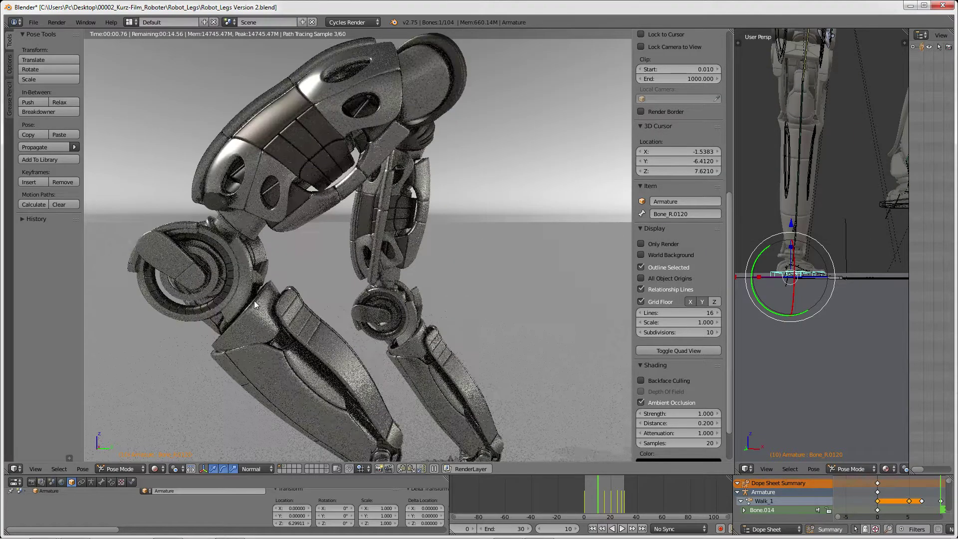
pyautogui.scroll(-3, 453, 263)
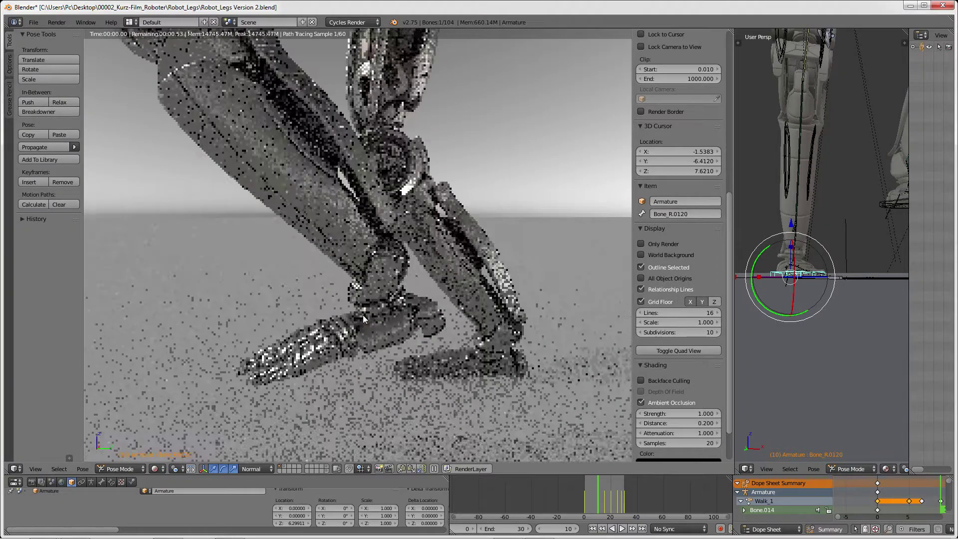
pyautogui.scroll(5, 411, 295)
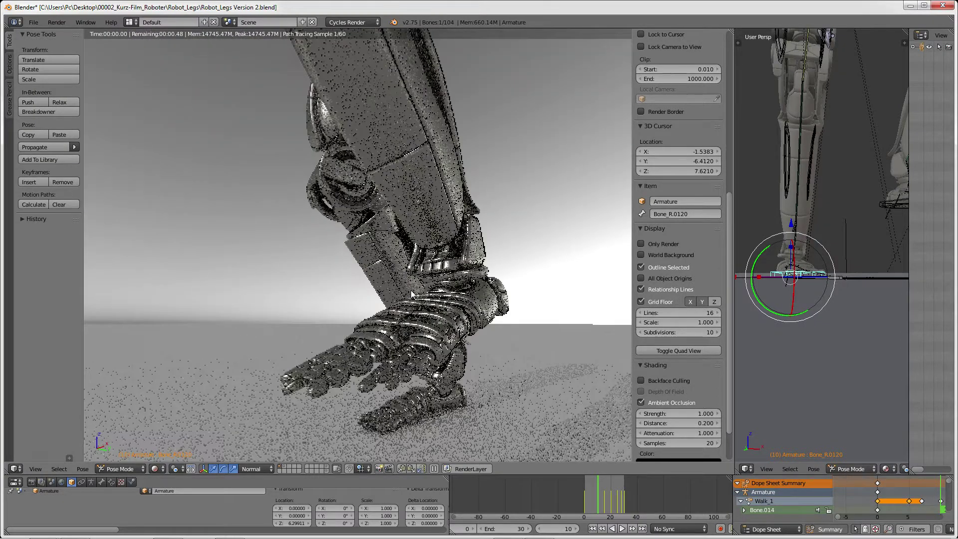
pyautogui.scroll(3, 419, 273)
pyautogui.moveTo(419, 273); pyautogui.dragTo(354, 270, button='middle')
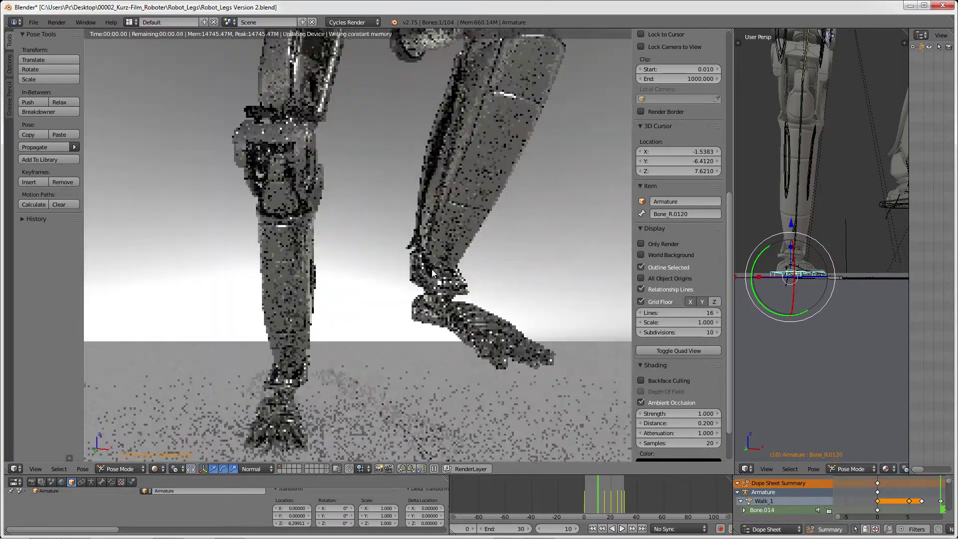
# Step: Zoom closer and orbit around one foot for a close-up of the ankle
pyautogui.scroll(2, 354, 270)
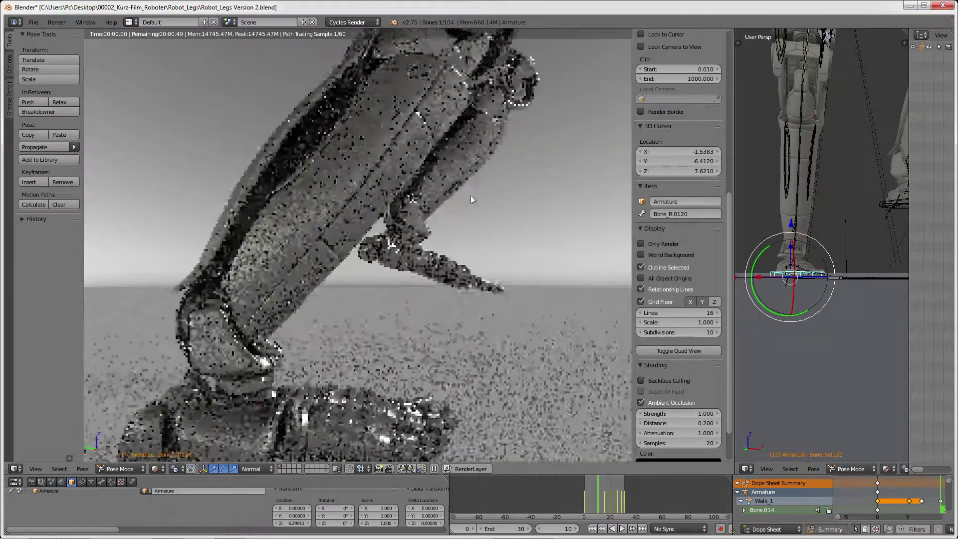
pyautogui.scroll(2, 471, 195)
pyautogui.scroll(2, 433, 205)
pyautogui.scroll(1, 433, 205)
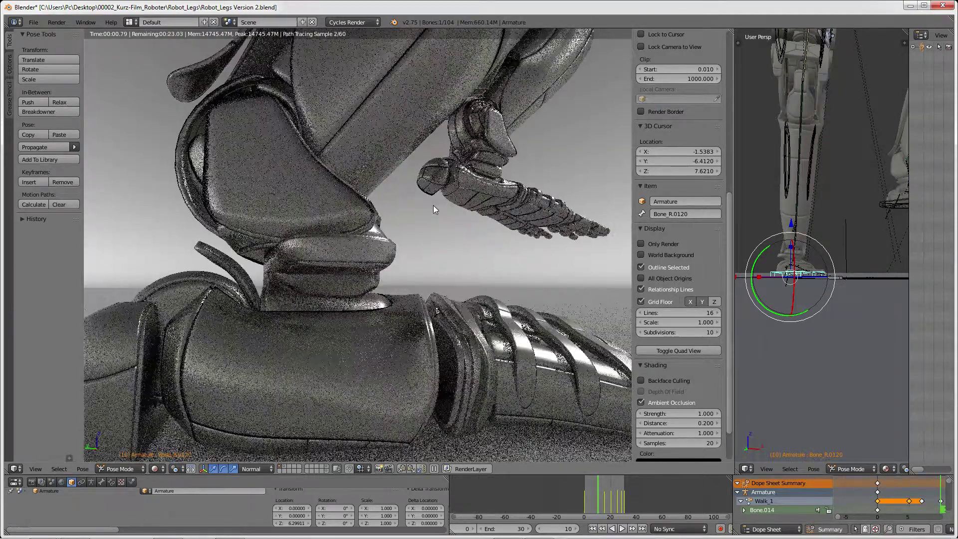
pyautogui.scroll(-4, 323, 236)
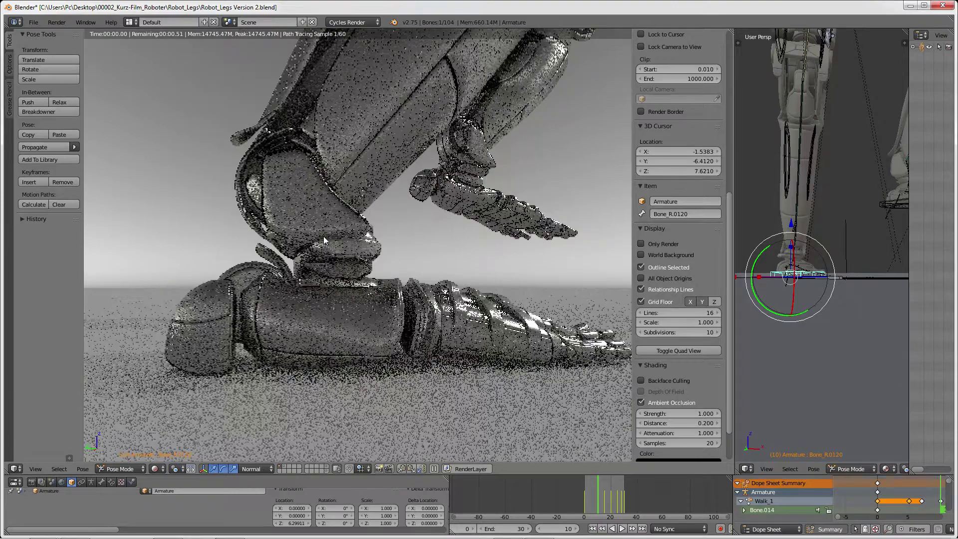
pyautogui.moveTo(323, 236)
pyautogui.mouseDown(button='middle')
pyautogui.moveTo(453, 220)
pyautogui.moveTo(383, 234)
pyautogui.moveTo(444, 239)
pyautogui.moveTo(355, 240)
pyautogui.mouseUp(button='middle')
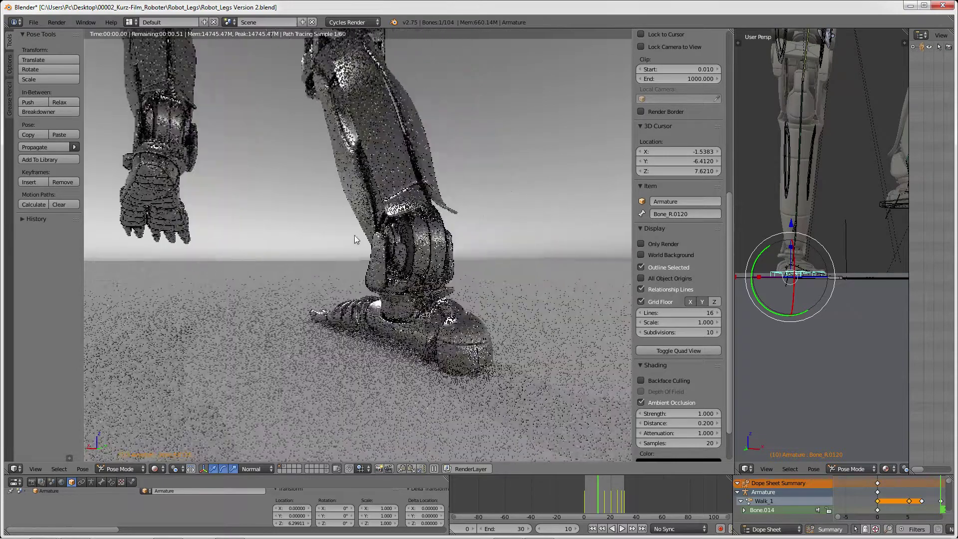
pyautogui.scroll(2, 355, 239)
pyautogui.scroll(2, 354, 240)
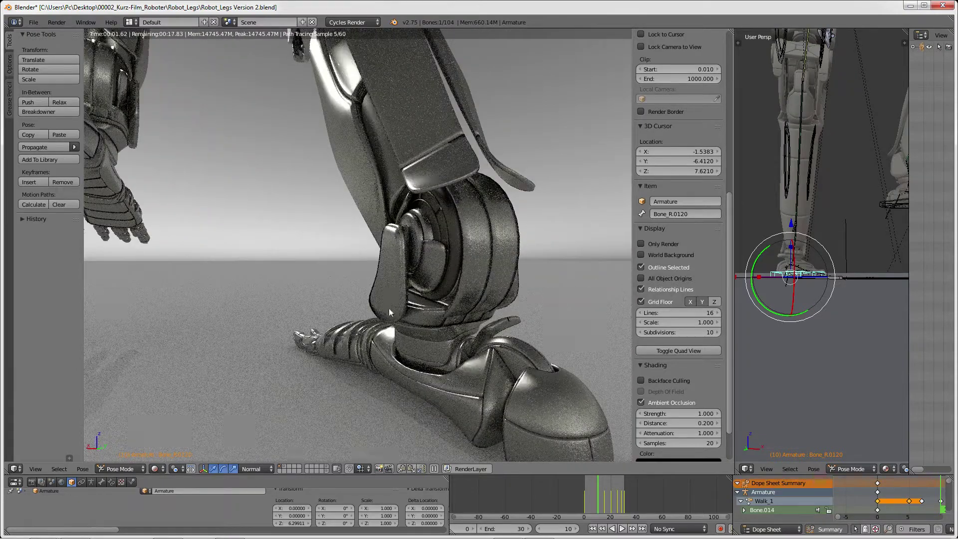
# Step: Orbit around the ankle joint from several close angles, ending on the knee and upper leg plating
pyautogui.moveTo(388, 308)
pyautogui.mouseDown(button='middle')
pyautogui.moveTo(428, 265)
pyautogui.moveTo(438, 229)
pyautogui.mouseUp(button='middle')
pyautogui.scroll(3, 439, 229)
pyautogui.moveTo(209, 249); pyautogui.dragTo(32, 106, button='middle')
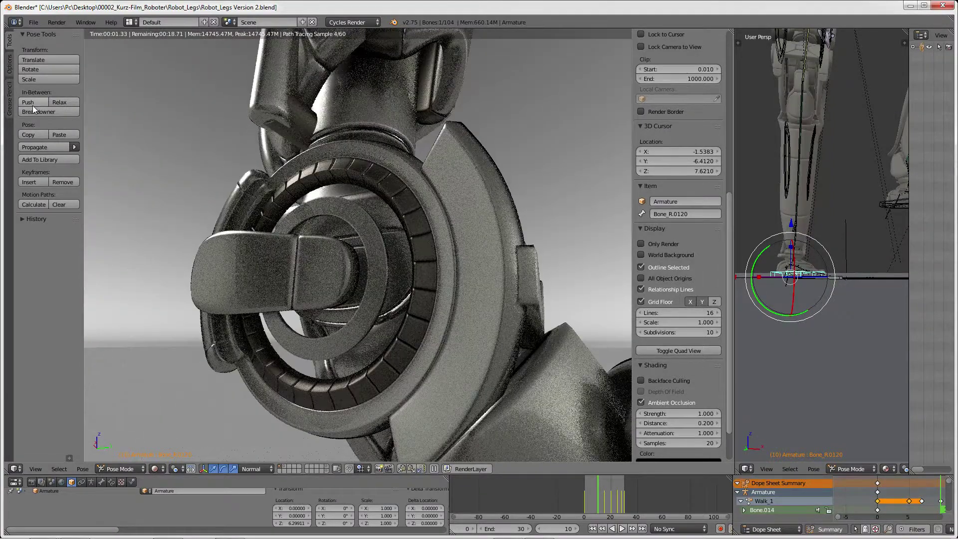
pyautogui.moveTo(32, 106); pyautogui.dragTo(277, 215, button='middle')
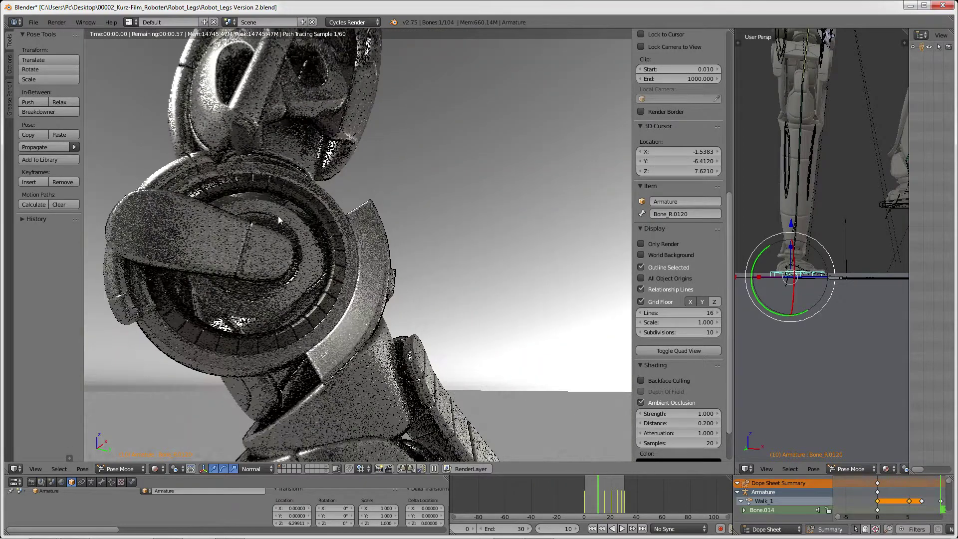
pyautogui.moveTo(277, 215)
pyautogui.mouseDown(button='middle')
pyautogui.moveTo(337, 226)
pyautogui.moveTo(352, 208)
pyautogui.moveTo(331, 174)
pyautogui.mouseUp(button='middle')
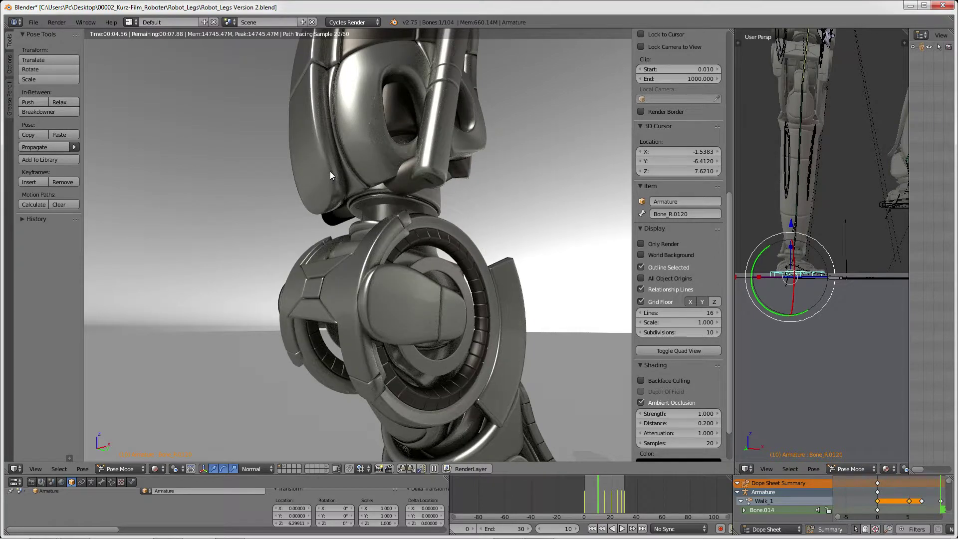
pyautogui.moveTo(330, 175)
pyautogui.mouseDown(button='middle')
pyautogui.moveTo(272, 257)
pyautogui.moveTo(350, 215)
pyautogui.moveTo(397, 227)
pyautogui.moveTo(354, 165)
pyautogui.moveTo(403, 192)
pyautogui.moveTo(394, 132)
pyautogui.mouseUp(button='middle')
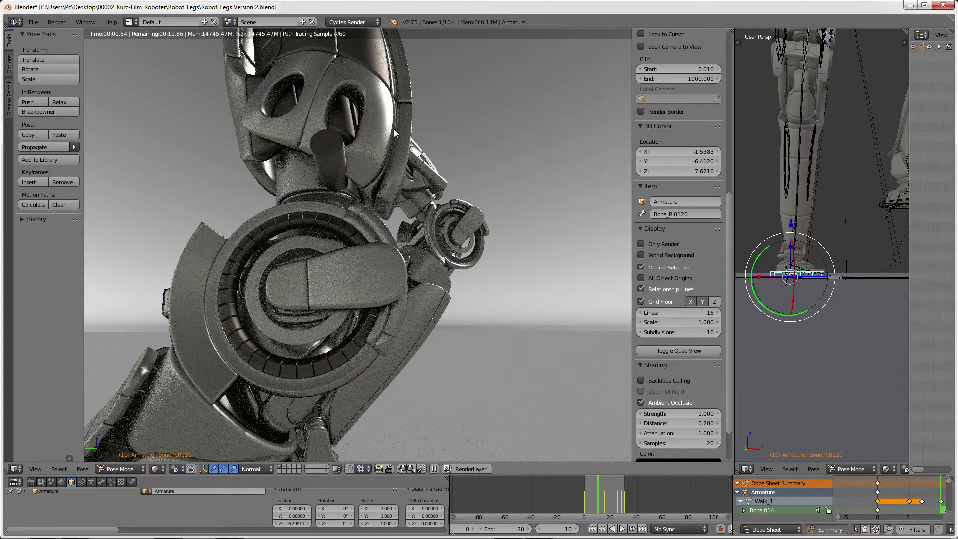
pyautogui.moveTo(396, 243)
pyautogui.mouseDown(button='middle')
pyautogui.moveTo(380, 202)
pyautogui.moveTo(396, 274)
pyautogui.mouseUp(button='middle')
# Step: Zoom in and orbit to face the leg panel head-on, stepping around it with numpad 4
pyautogui.scroll(2, 397, 274)
pyautogui.scroll(2, 399, 277)
pyautogui.scroll(2, 404, 282)
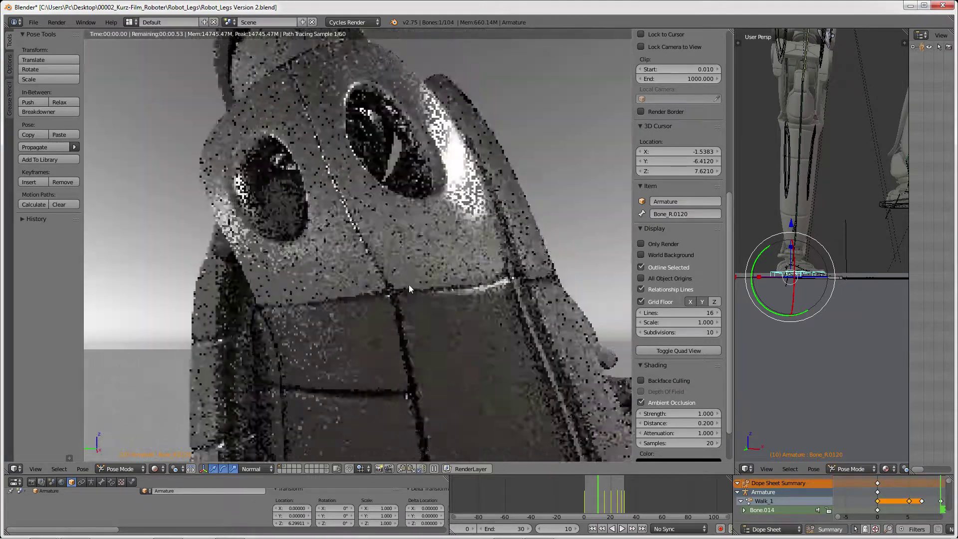
pyautogui.scroll(3, 409, 284)
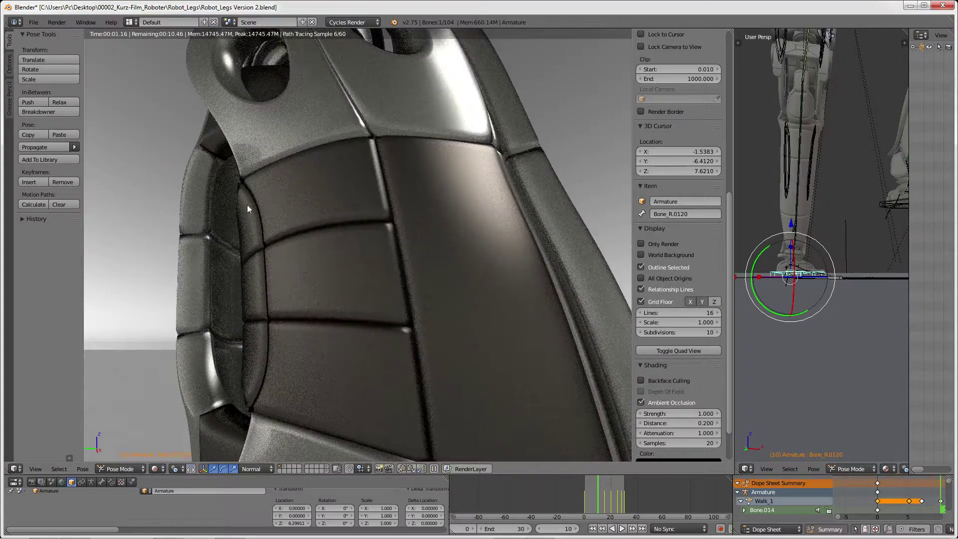
pyautogui.moveTo(246, 204); pyautogui.dragTo(300, 211, button='middle')
pyautogui.moveTo(241, 207); pyautogui.dragTo(360, 205, button='middle')
pyautogui.press('KP_4')
pyautogui.press('KP_4')
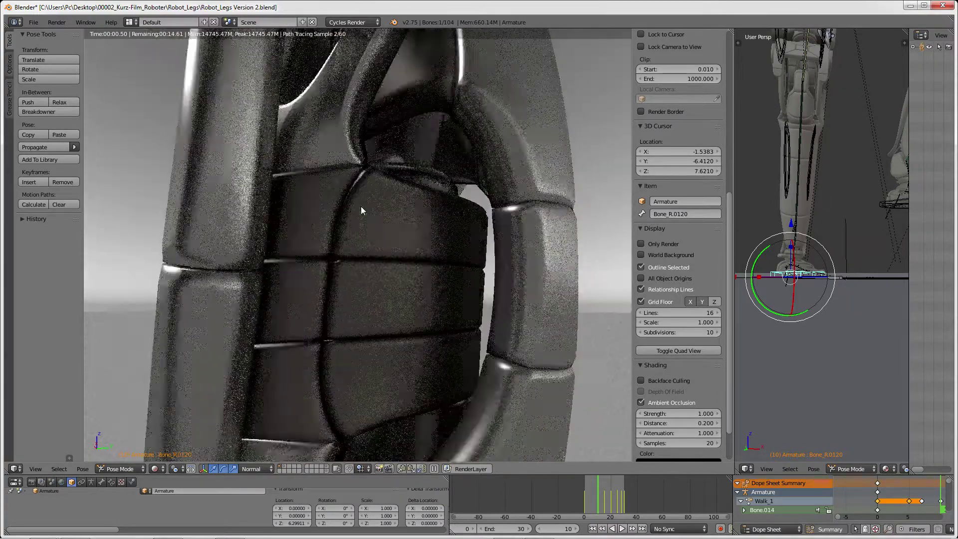
pyautogui.press('KP_4')
pyautogui.press('KP_4')
pyautogui.press('KP_4')
pyautogui.press('KP_4')
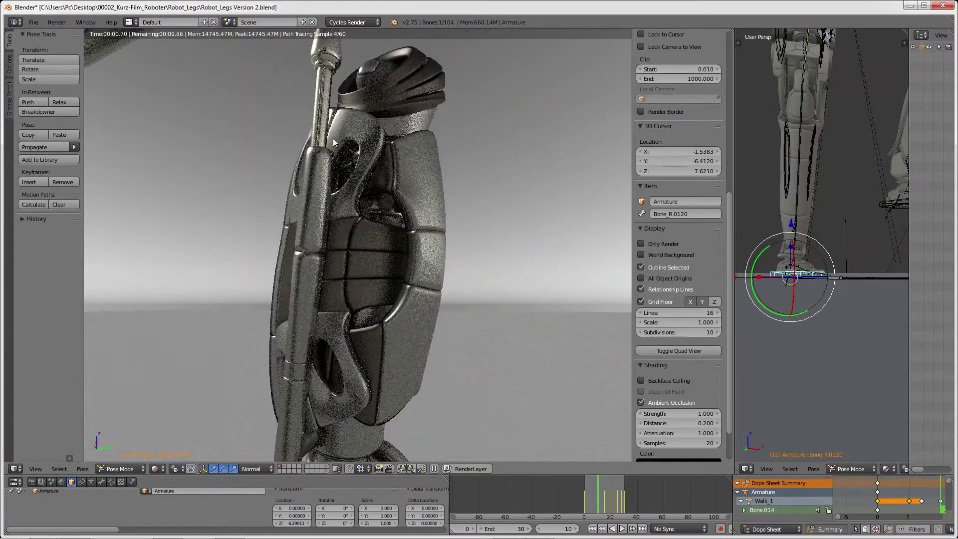
# Step: Orbit around both legs, then enlarge the Walk_1 action editors beneath the 3D view
pyautogui.scroll(5, 490, 345)
pyautogui.scroll(-5, 364, 175)
pyautogui.moveTo(364, 176)
pyautogui.mouseDown(button='middle')
pyautogui.moveTo(375, 212)
pyautogui.moveTo(367, 269)
pyautogui.moveTo(360, 163)
pyautogui.moveTo(330, 214)
pyautogui.moveTo(490, 231)
pyautogui.moveTo(491, 205)
pyautogui.moveTo(429, 152)
pyautogui.mouseUp(button='middle')
pyautogui.scroll(2, 360, 163)
pyautogui.scroll(2, 360, 163)
pyautogui.scroll(-2, 330, 211)
pyautogui.scroll(3, 491, 205)
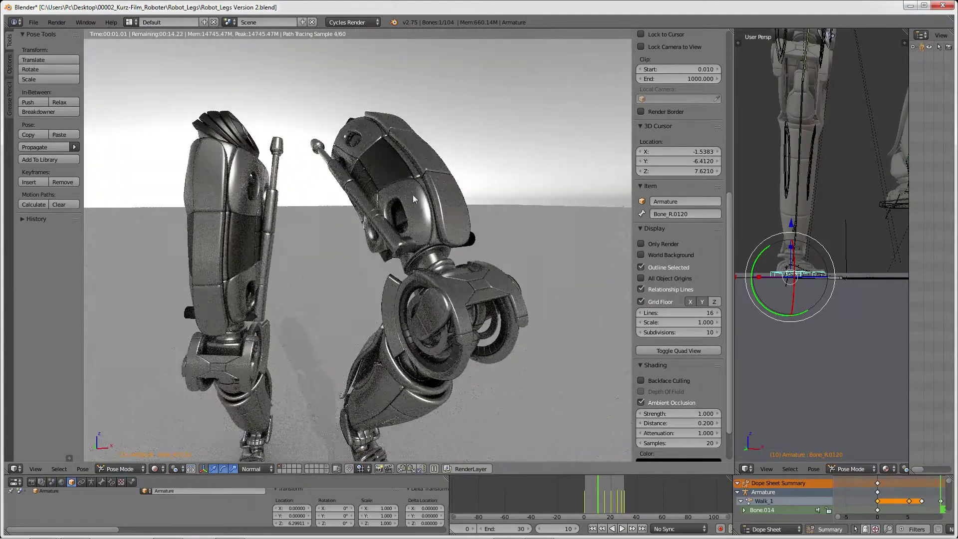
pyautogui.moveTo(408, 202)
pyautogui.mouseDown(button='middle')
pyautogui.moveTo(403, 208)
pyautogui.moveTo(360, 194)
pyautogui.mouseUp(button='middle')
pyautogui.scroll(3, 403, 208)
pyautogui.scroll(-3, 403, 210)
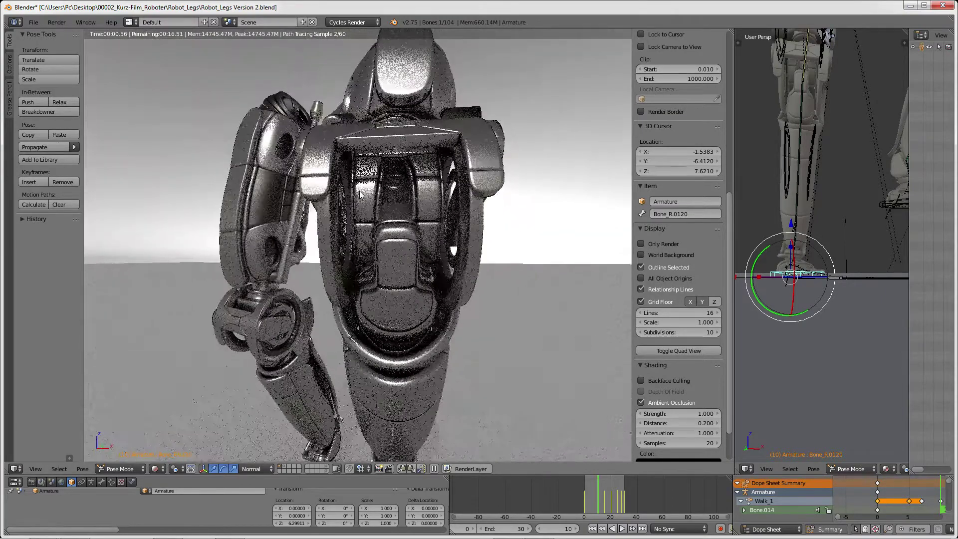
pyautogui.scroll(4, 361, 193)
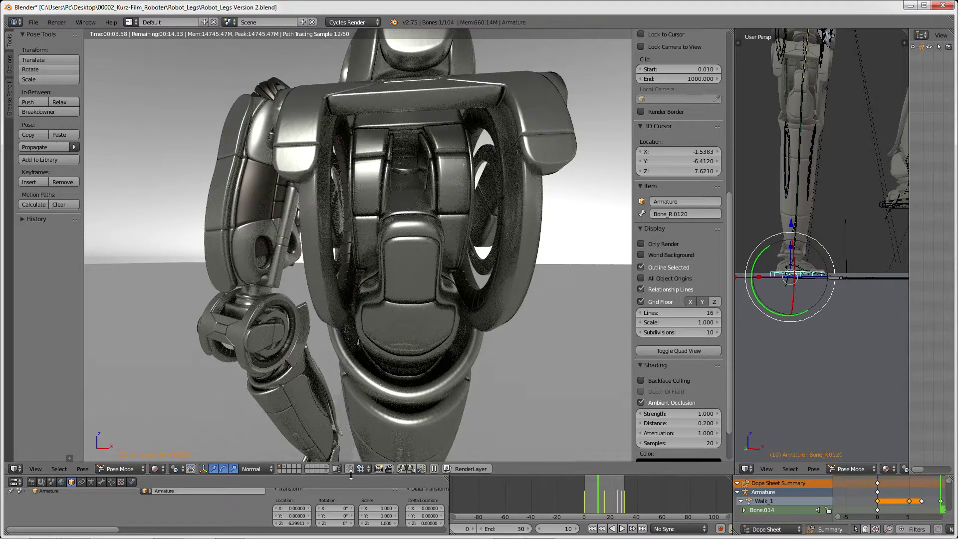
pyautogui.moveTo(351, 475); pyautogui.dragTo(351, 223)
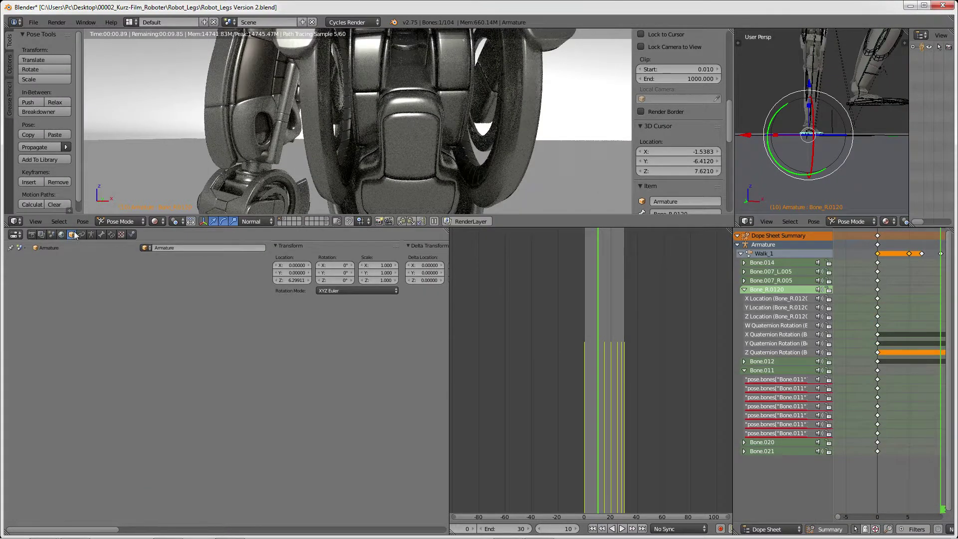
# Step: Select Sphere.073 and turn on scene Simplify with viewport subdivision 0
pyautogui.rightClick(343, 136)
pyautogui.click(92, 234)
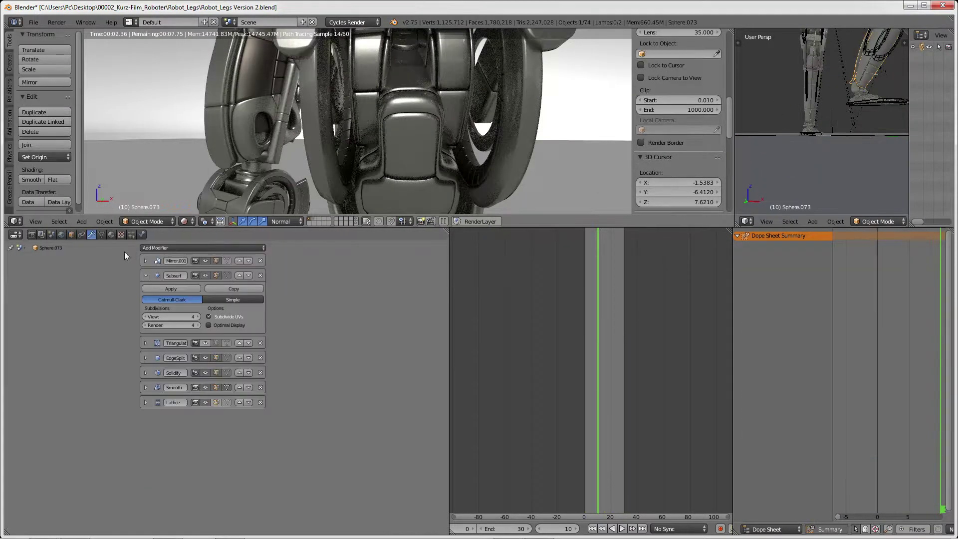
pyautogui.click(61, 234)
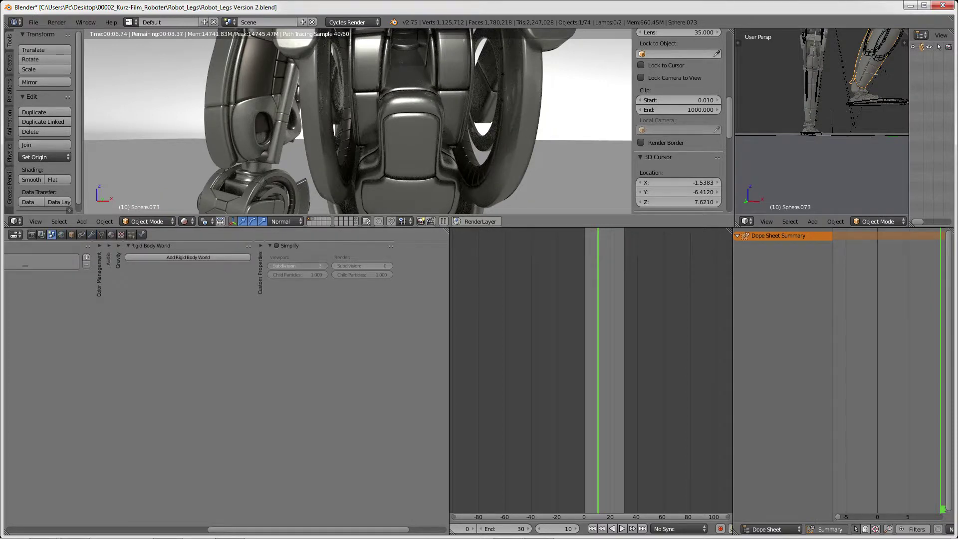
pyautogui.click(277, 246)
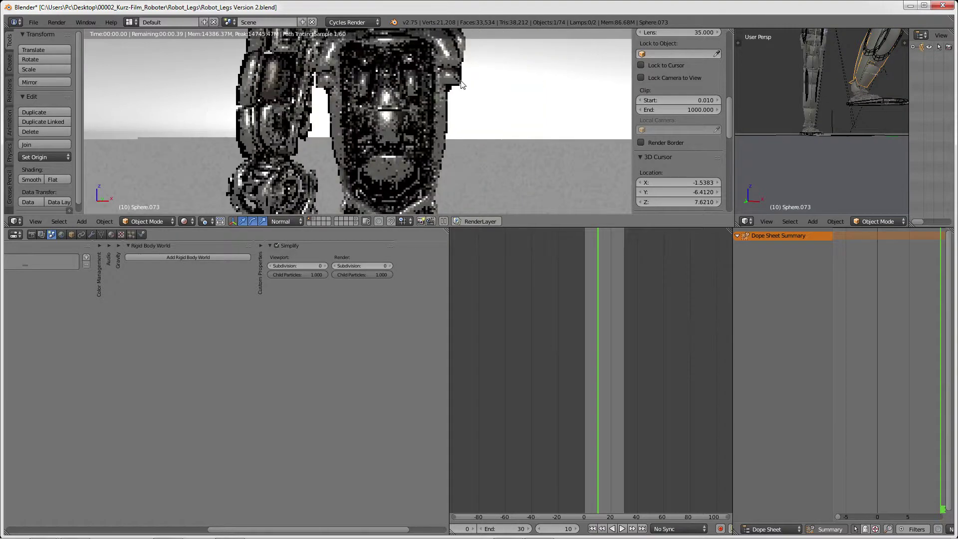
# Step: Maximize the small perspective view full screen and orbit out to show the whole scene
pyautogui.moveTo(586, 90); pyautogui.dragTo(502, 109, button='middle')
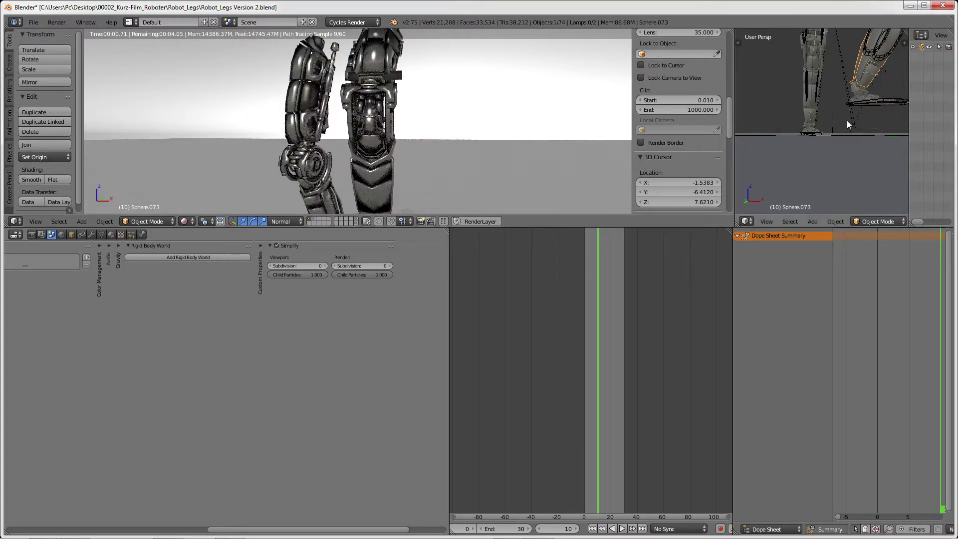
pyautogui.hotkey('ctrl', 'Up')
pyautogui.moveTo(720, 120)
pyautogui.mouseDown(button='middle')
pyautogui.moveTo(516, 135)
pyautogui.moveTo(495, 127)
pyautogui.mouseUp(button='middle')
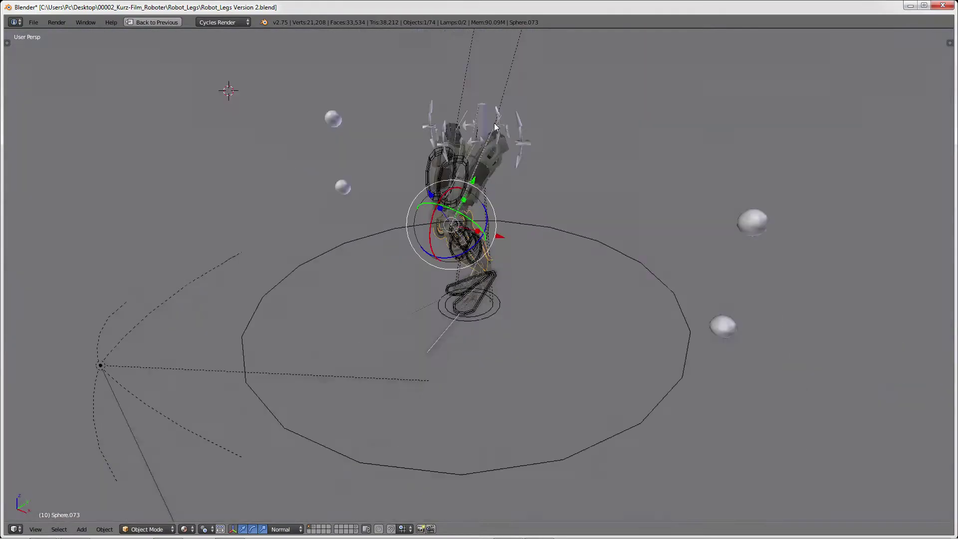
# Step: Orbit the maximized view to near-horizon angles on the walking leg, then restore the normal layout
pyautogui.moveTo(503, 165); pyautogui.dragTo(507, 137, button='middle')
pyautogui.scroll(4, 507, 138)
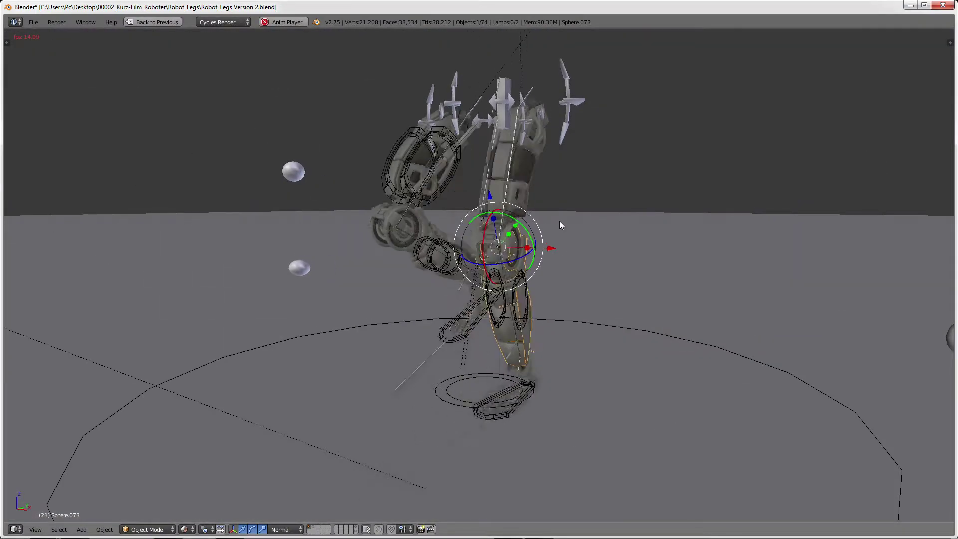
pyautogui.scroll(-5, 351, 157)
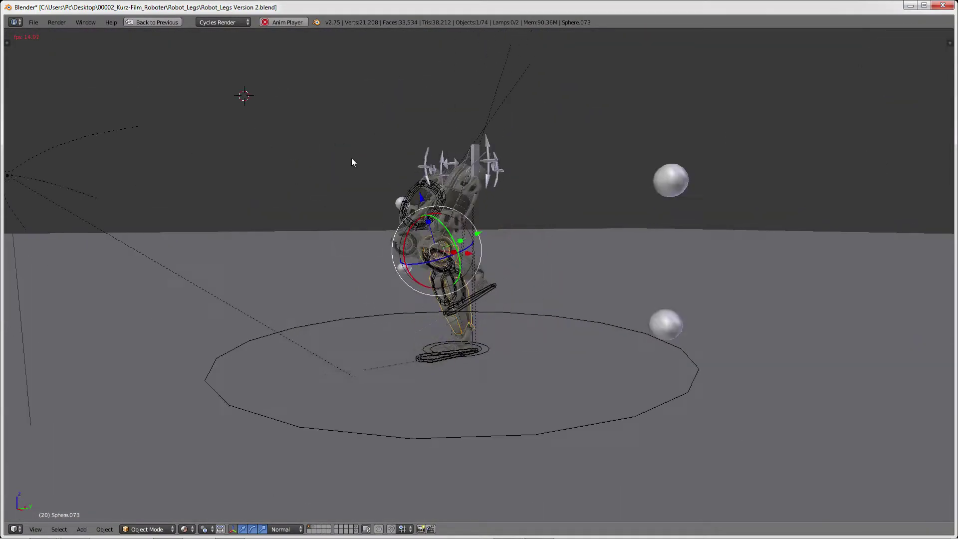
pyautogui.moveTo(351, 158)
pyautogui.mouseDown(button='middle')
pyautogui.moveTo(370, 184)
pyautogui.moveTo(377, 144)
pyautogui.mouseUp(button='middle')
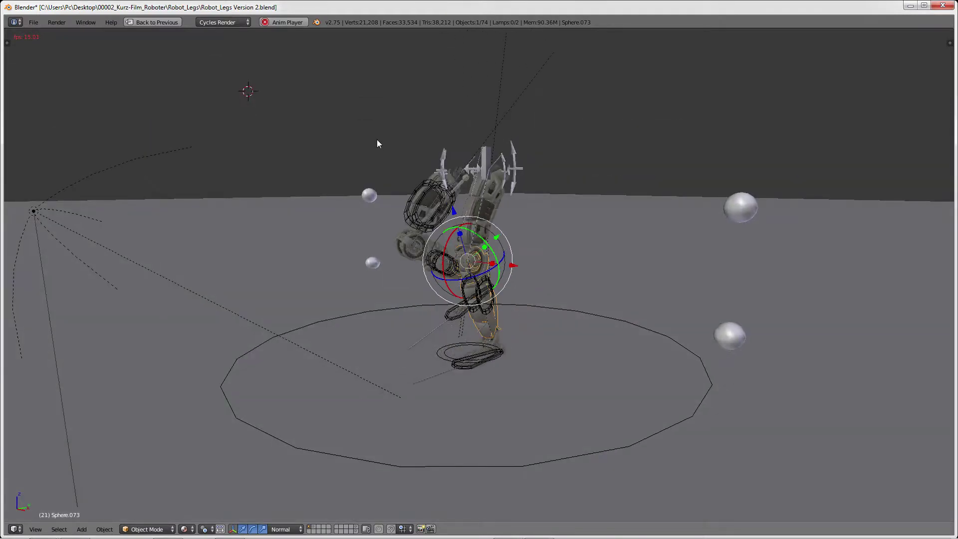
pyautogui.hotkey('ctrl', 'space')
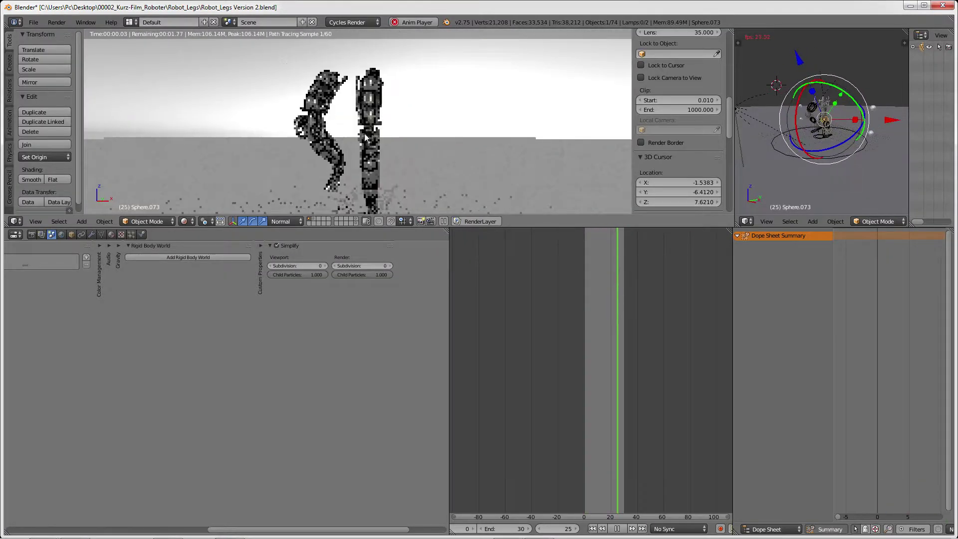
# Step: Make the rendered view area taller and orbit it to look down on the robot
pyautogui.moveTo(366, 138); pyautogui.dragTo(311, 152, button='middle')
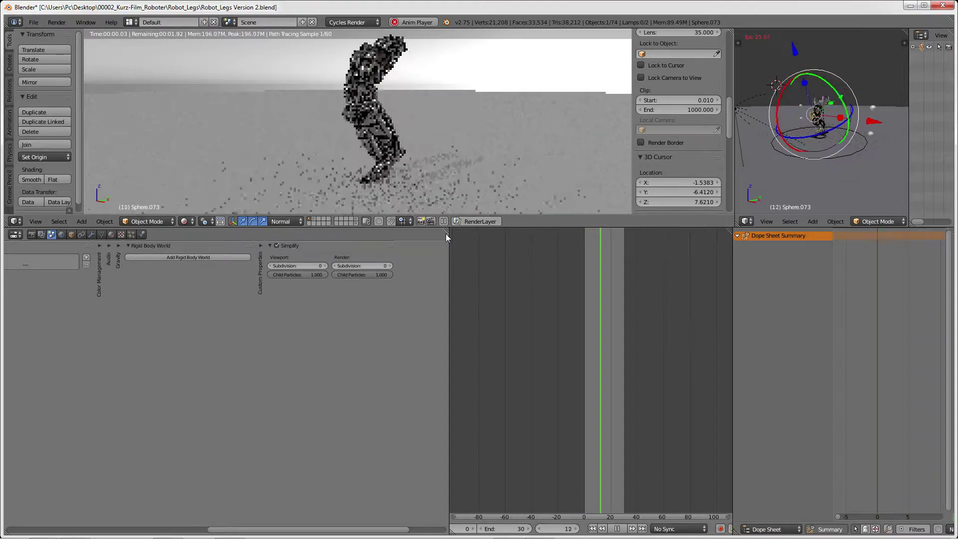
pyautogui.moveTo(335, 227); pyautogui.dragTo(335, 341)
pyautogui.moveTo(372, 223); pyautogui.dragTo(358, 239, button='middle')
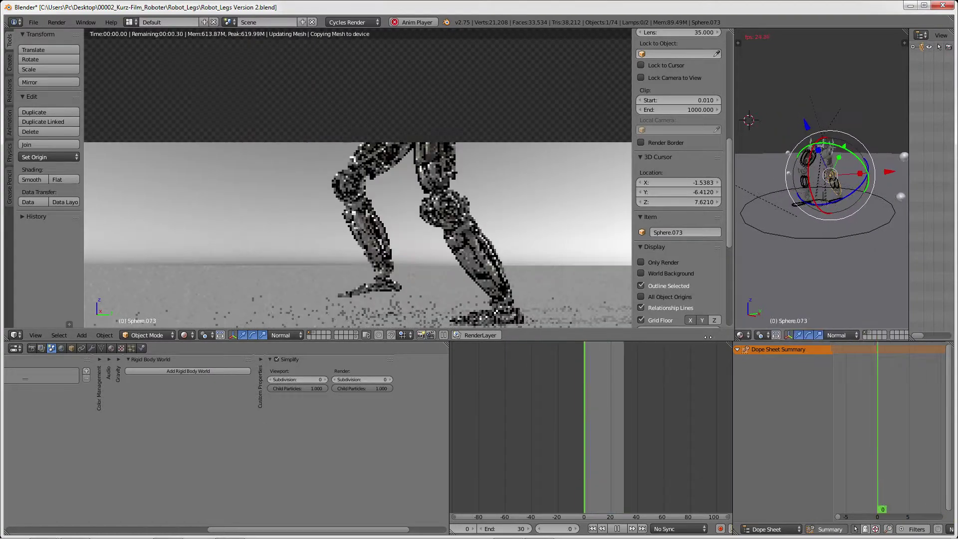
# Step: Set the side view's viewport shading to Solid
pyautogui.scroll(2, 790, 334)
pyautogui.click(787, 335)
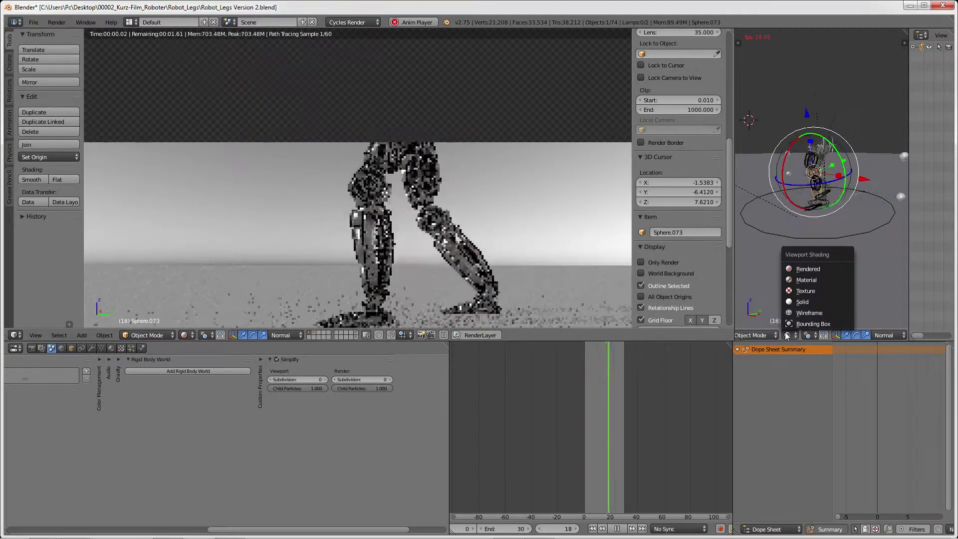
pyautogui.click(809, 301)
# Step: Maximize the side view, select the floor, and enter Pose Mode on the armature
pyautogui.hotkey('shift', 'space')
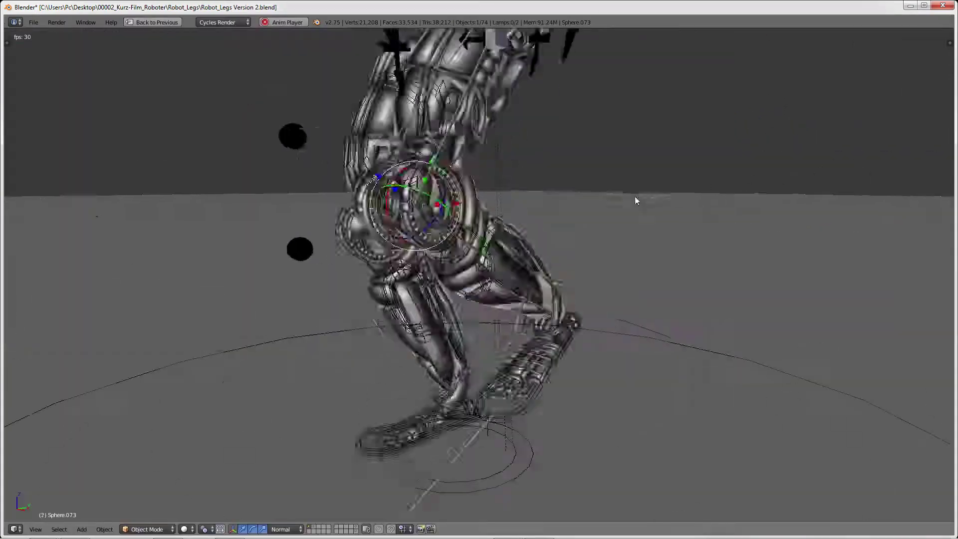
pyautogui.scroll(-5, 575, 205)
pyautogui.scroll(-3, 539, 217)
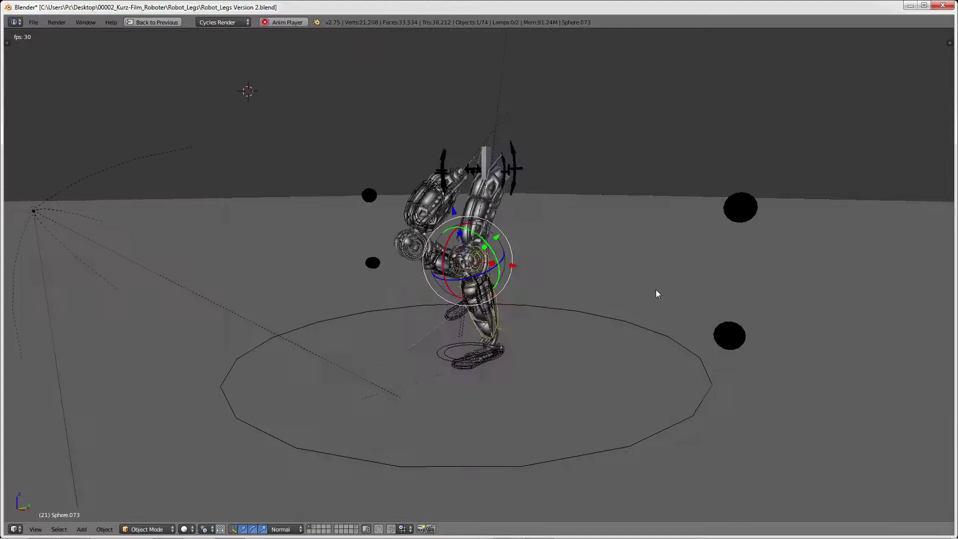
pyautogui.rightClick(654, 327)
pyautogui.hotkey('ctrl', 'Tab')
# Step: From a right orthographic view, rotate the Floor bone to tilt the ground into a slope
pyautogui.moveTo(654, 332)
pyautogui.mouseDown(button='middle')
pyautogui.moveTo(709, 326)
pyautogui.moveTo(668, 306)
pyautogui.moveTo(628, 311)
pyautogui.mouseUp(button='middle')
pyautogui.scroll(2, 624, 237)
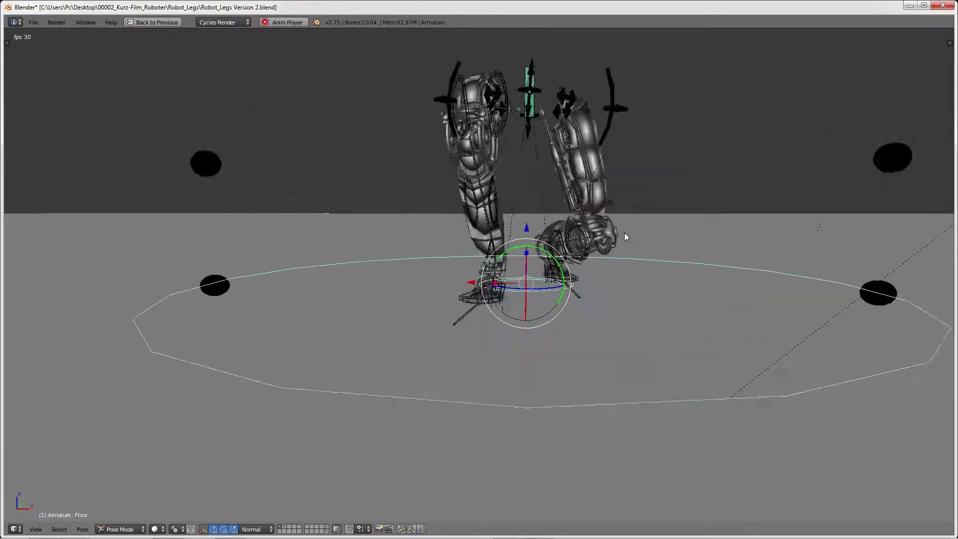
pyautogui.moveTo(624, 234); pyautogui.dragTo(518, 235, button='middle')
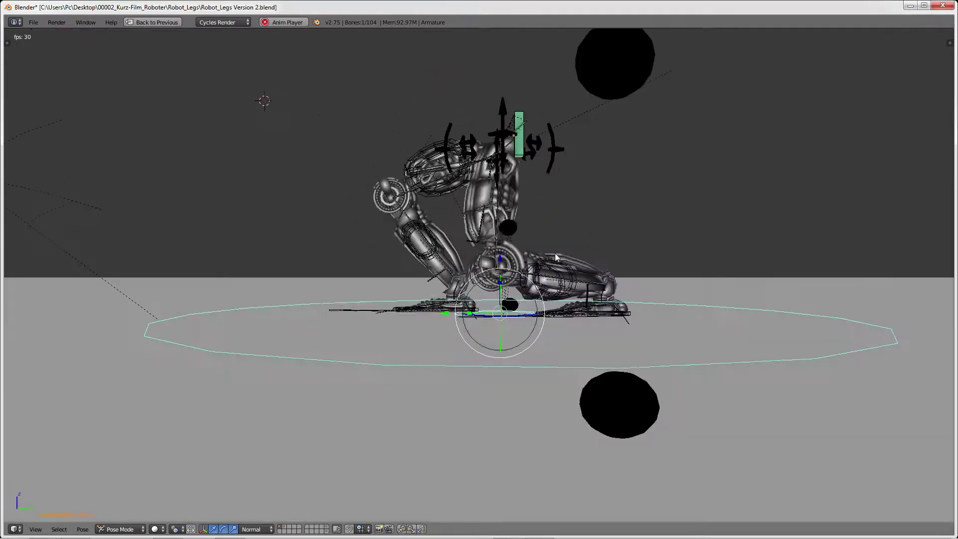
pyautogui.press('KP_3')
pyautogui.press('r')
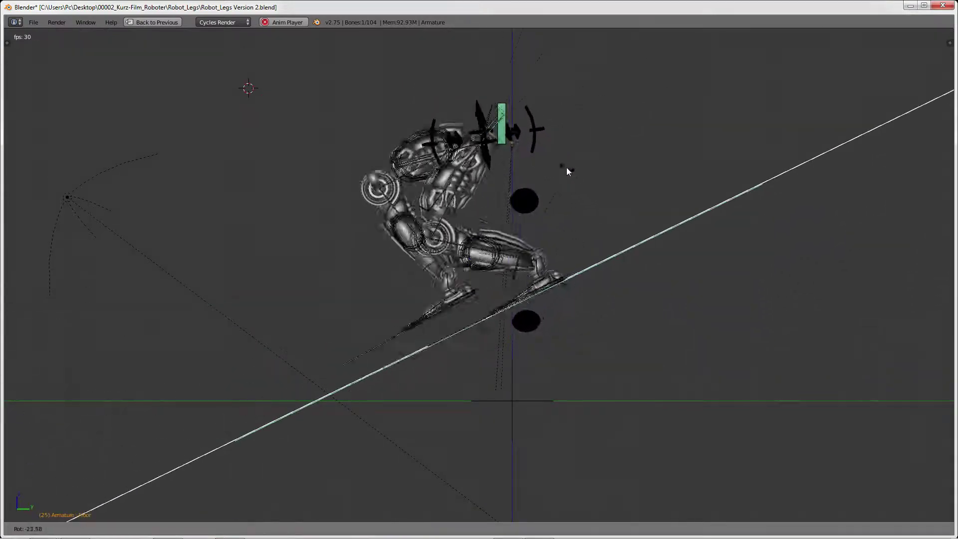
pyautogui.click(566, 167)
# Step: Set the viewport shading to Texture
pyautogui.scroll(4, 582, 185)
pyautogui.scroll(1, 598, 197)
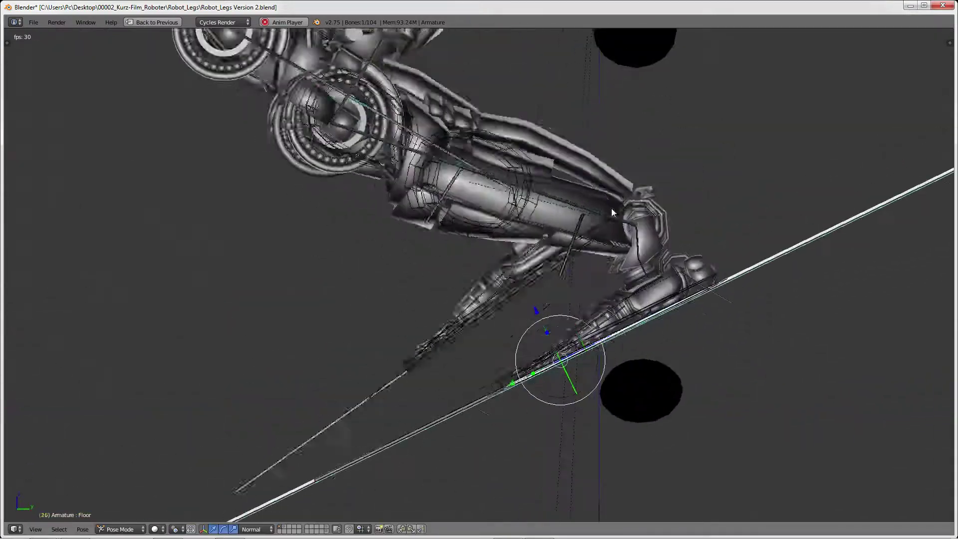
pyautogui.click(156, 529)
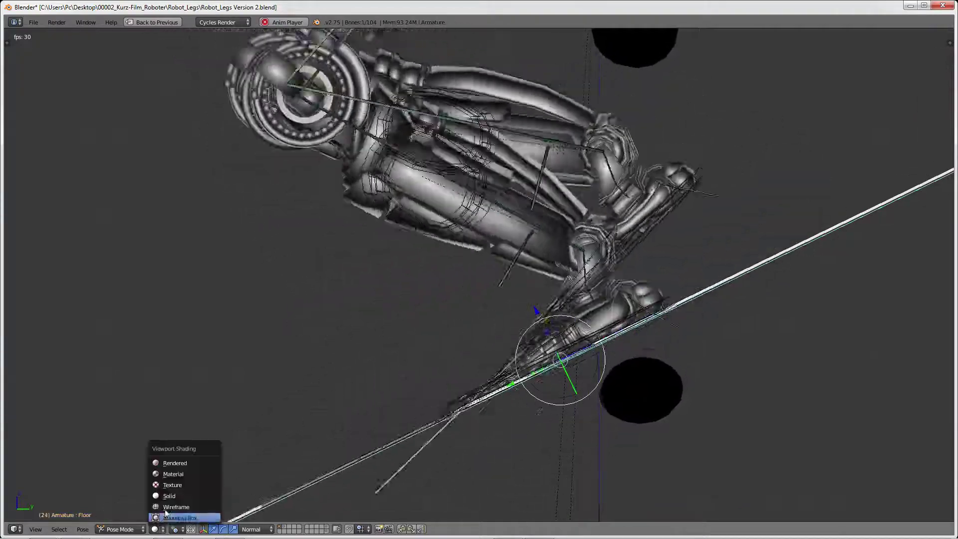
pyautogui.click(166, 496)
pyautogui.click(155, 528)
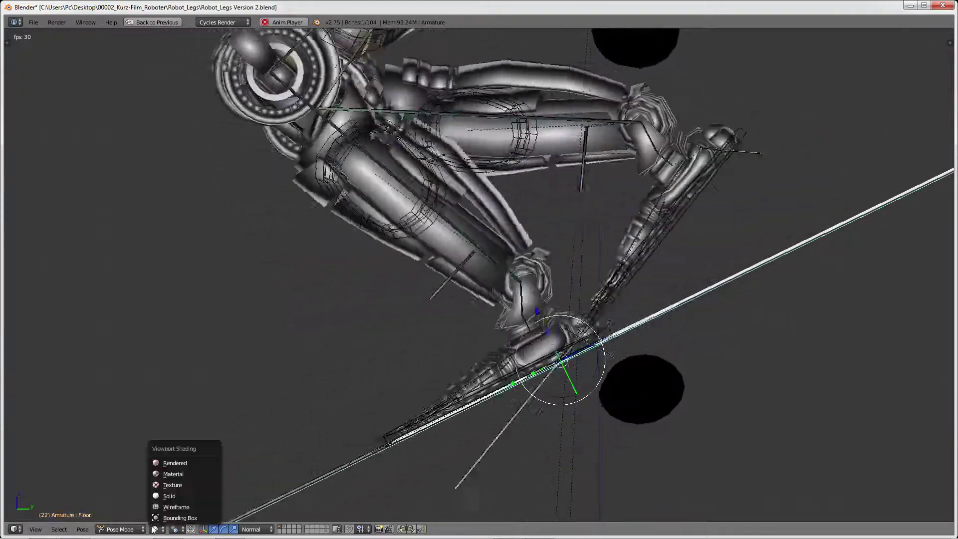
pyautogui.click(168, 485)
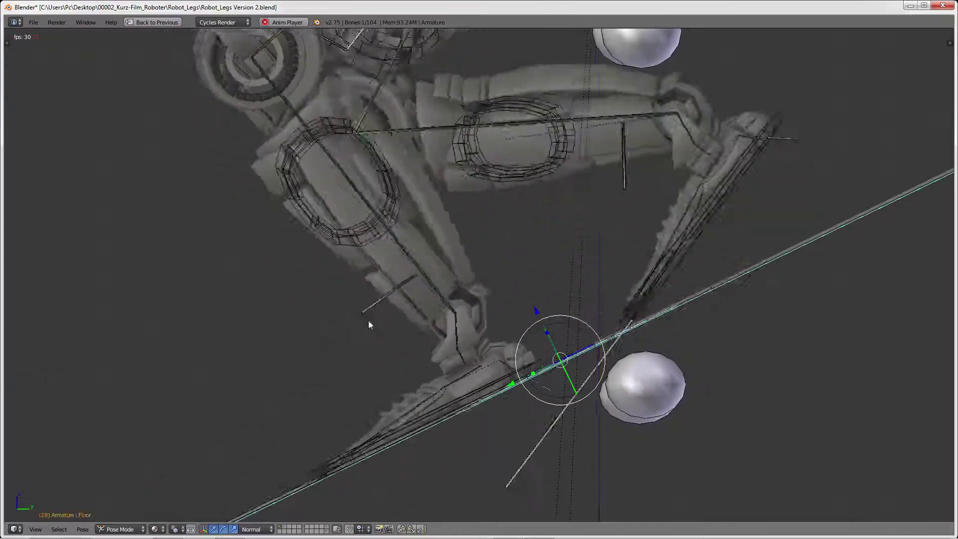
# Step: Rotate the Floor bone to a new slope and reposition it twice
pyautogui.scroll(-5, 549, 219)
pyautogui.press('r')
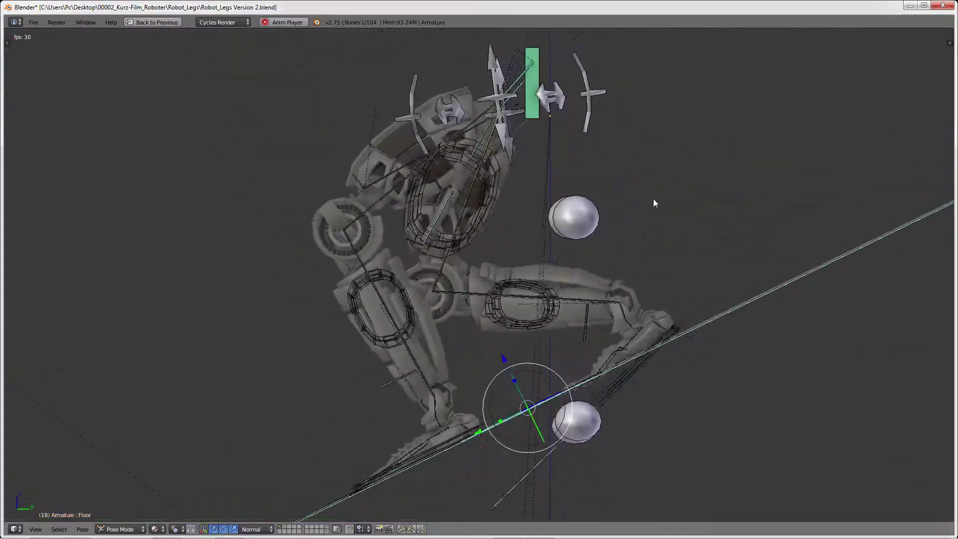
pyautogui.click(678, 369)
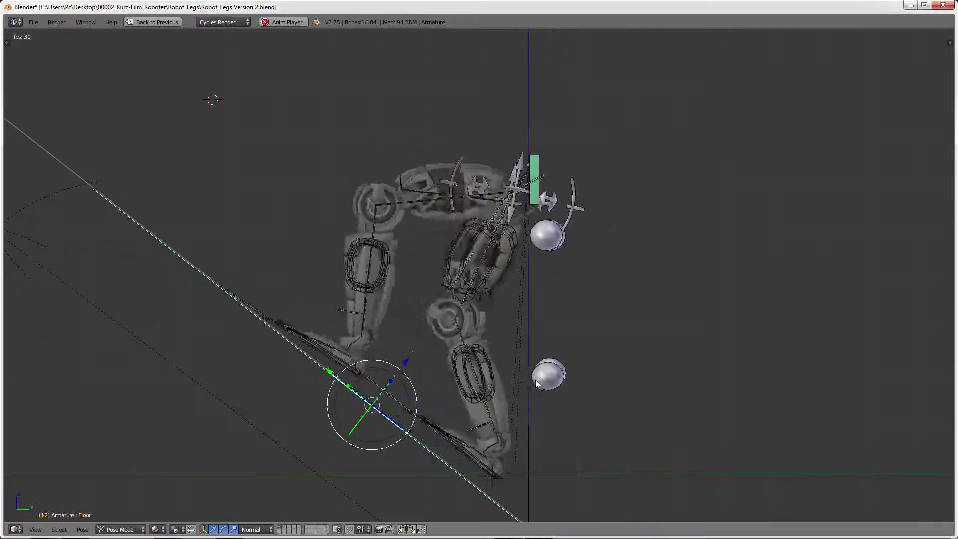
pyautogui.press('g')
pyautogui.click(550, 319)
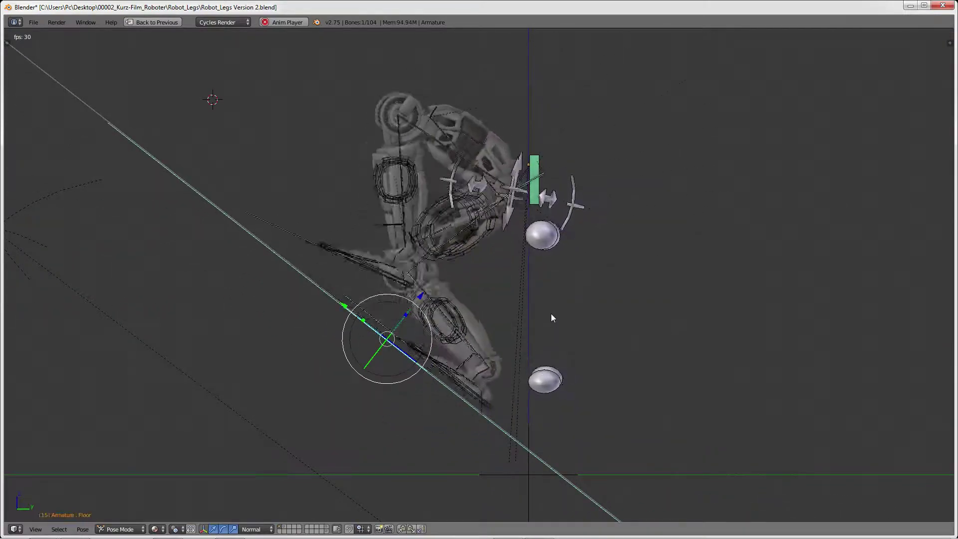
pyautogui.press('g')
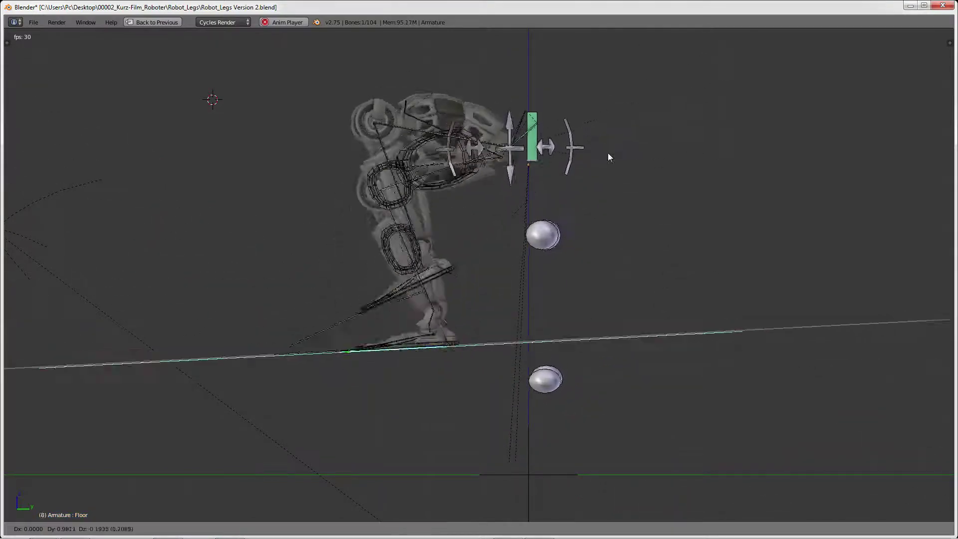
pyautogui.click(644, 269)
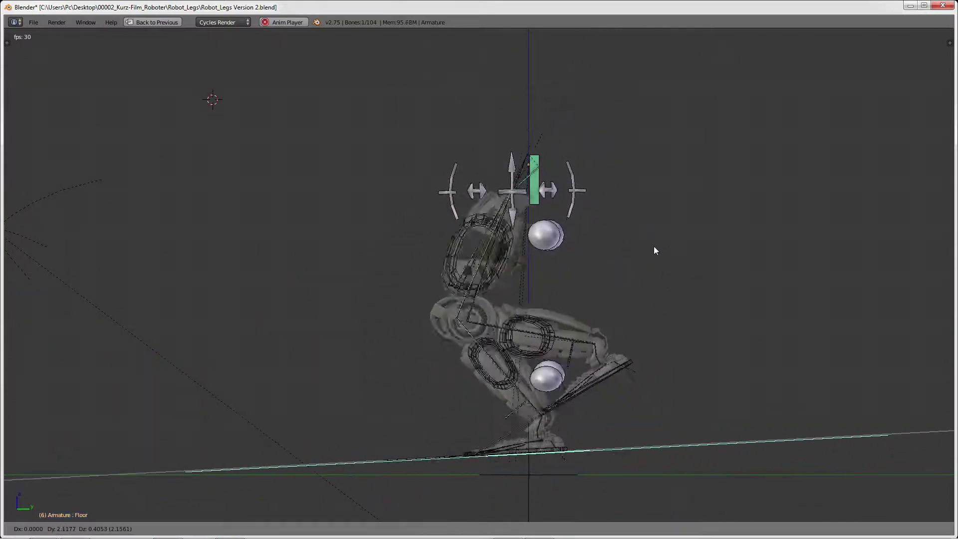
# Step: In front orthographic view, move the rig upward and look down on the floor
pyautogui.press('KP_1')
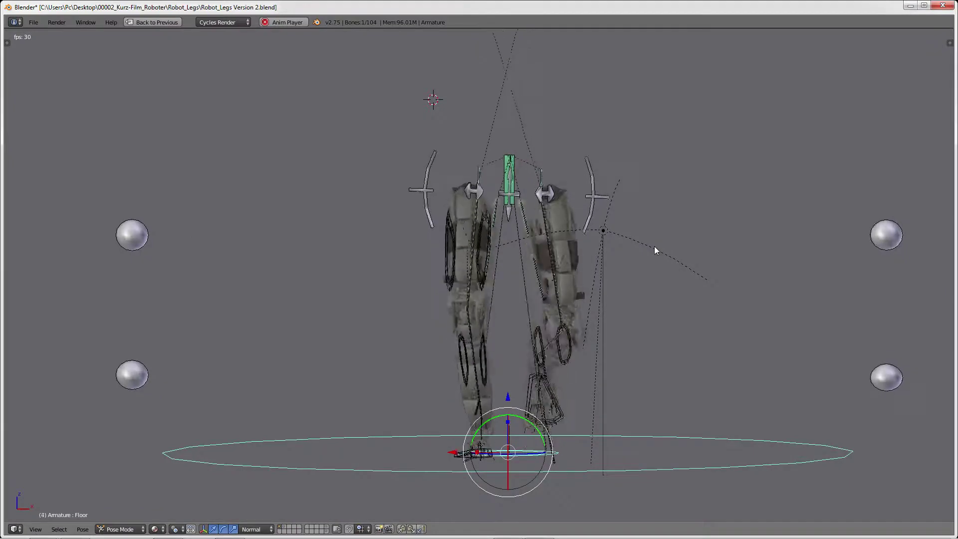
pyautogui.press('KP_5')
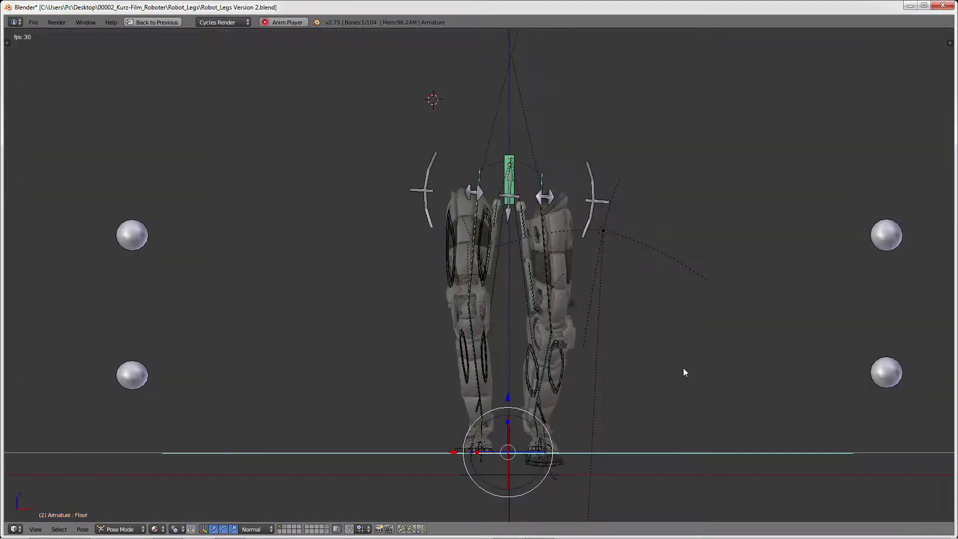
pyautogui.scroll(3, 668, 325)
pyautogui.scroll(2, 603, 238)
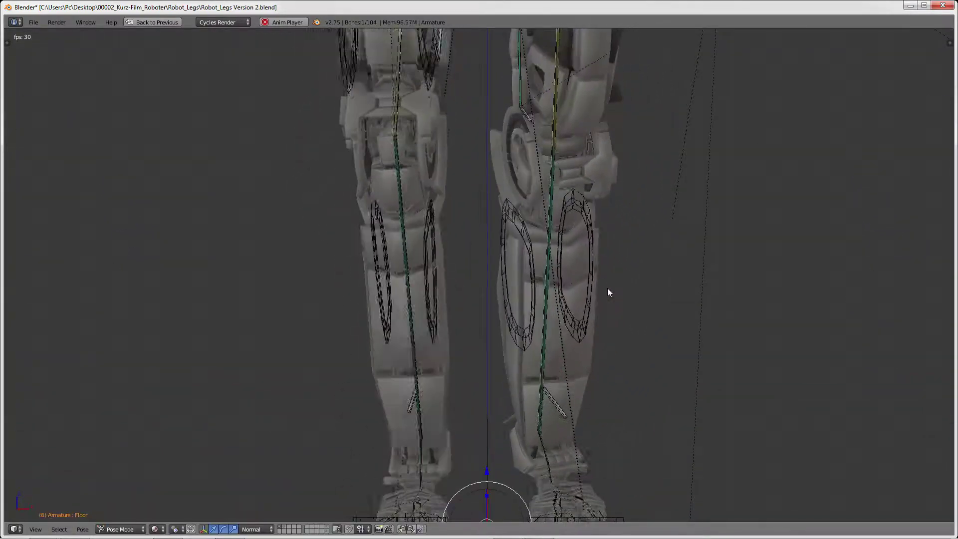
pyautogui.moveTo(603, 286)
pyautogui.mouseDown(button='middle')
pyautogui.moveTo(615, 203)
pyautogui.moveTo(711, 271)
pyautogui.moveTo(734, 357)
pyautogui.moveTo(724, 324)
pyautogui.moveTo(614, 224)
pyautogui.moveTo(609, 272)
pyautogui.moveTo(576, 270)
pyautogui.mouseUp(button='middle')
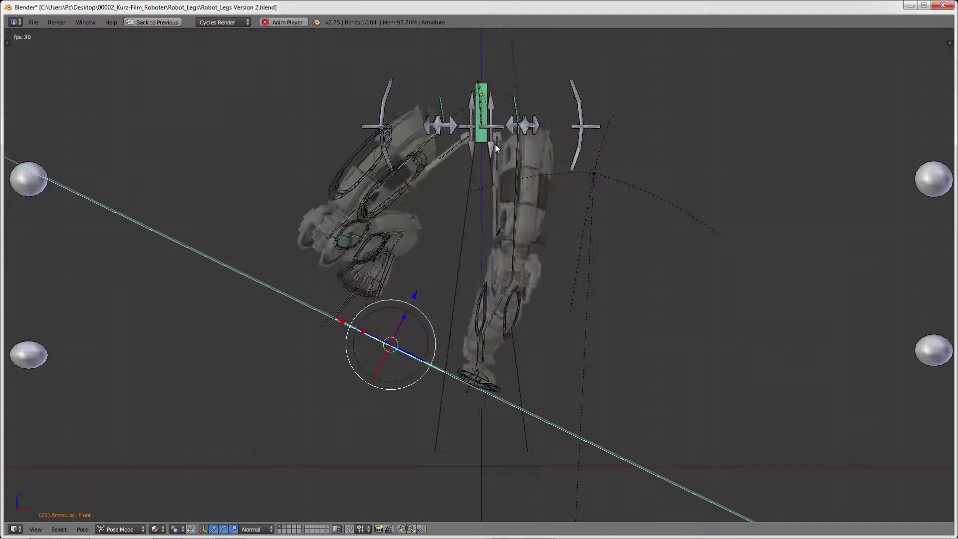
pyautogui.press('g')
pyautogui.click(503, 97)
pyautogui.scroll(-3, 503, 98)
pyautogui.moveTo(503, 98); pyautogui.dragTo(474, 108, button='middle')
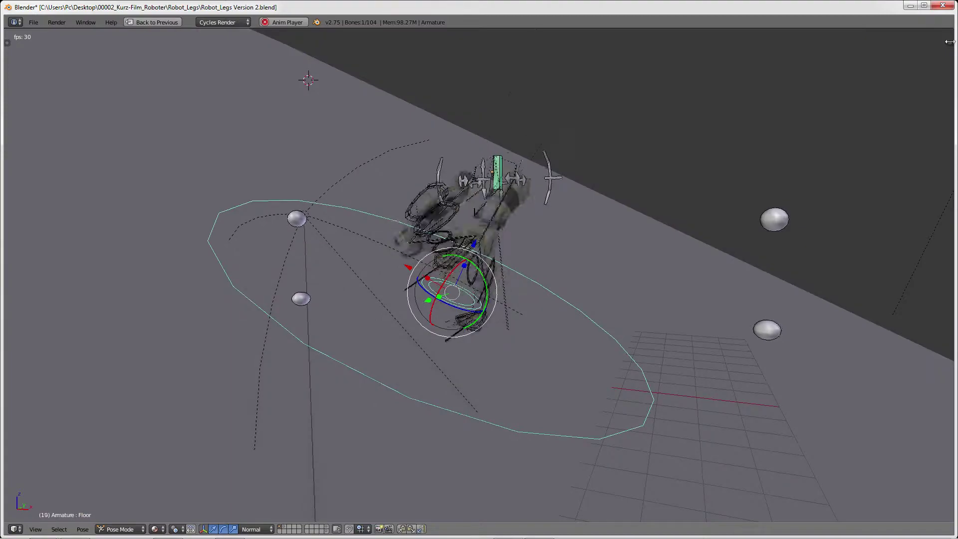
# Step: Open the properties sidebar and move the Floor bone from a low side view
pyautogui.press('n')
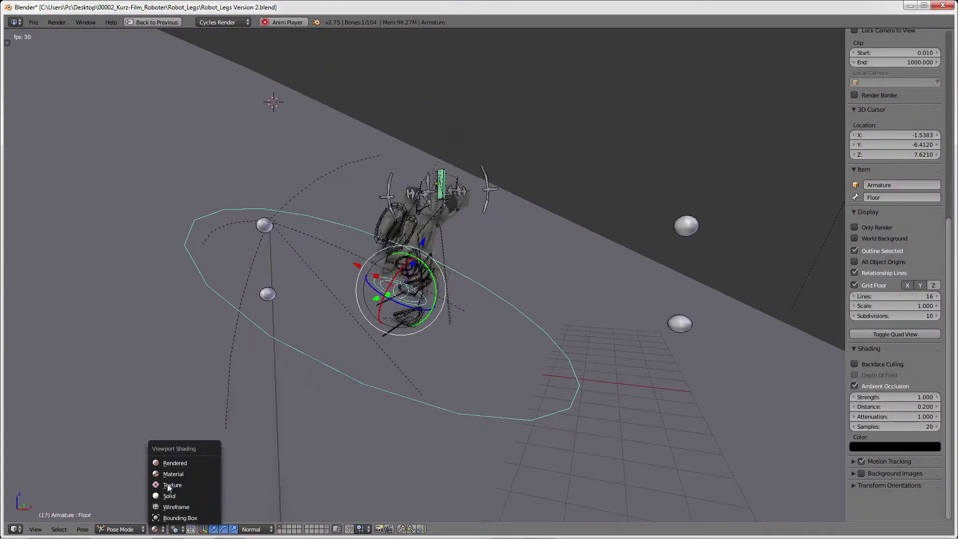
pyautogui.moveTo(480, 271); pyautogui.dragTo(514, 188, button='middle')
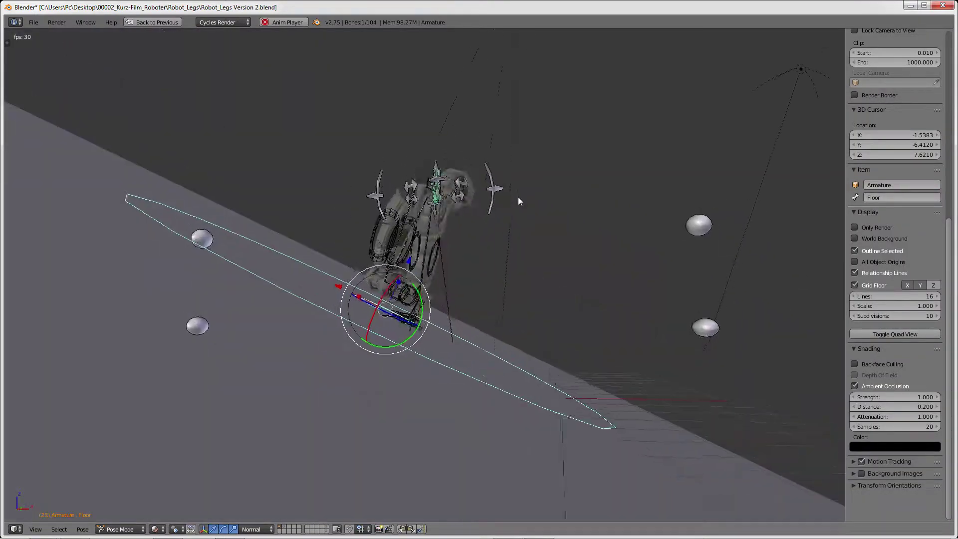
pyautogui.scroll(2, 518, 196)
pyautogui.scroll(2, 480, 309)
pyautogui.press('g')
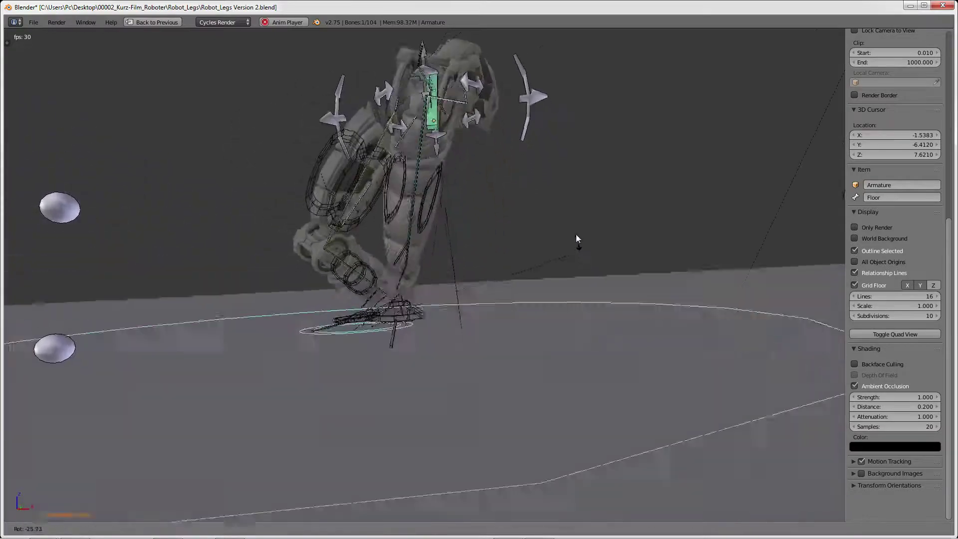
pyautogui.click(668, 227)
# Step: Select Bone.025 at the top of the rig and move it
pyautogui.moveTo(521, 215)
pyautogui.mouseDown(button='middle')
pyautogui.moveTo(624, 222)
pyautogui.moveTo(643, 211)
pyautogui.mouseUp(button='middle')
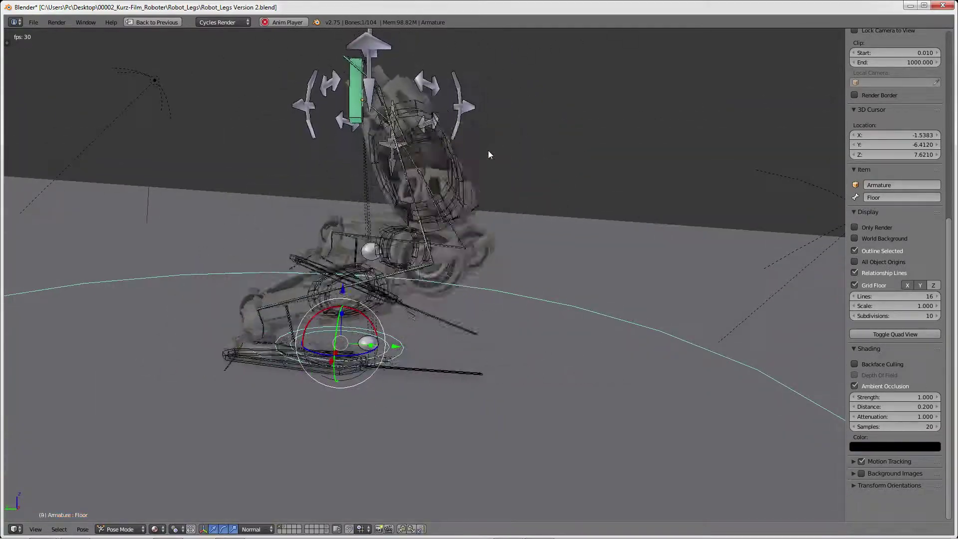
pyautogui.rightClick(340, 124)
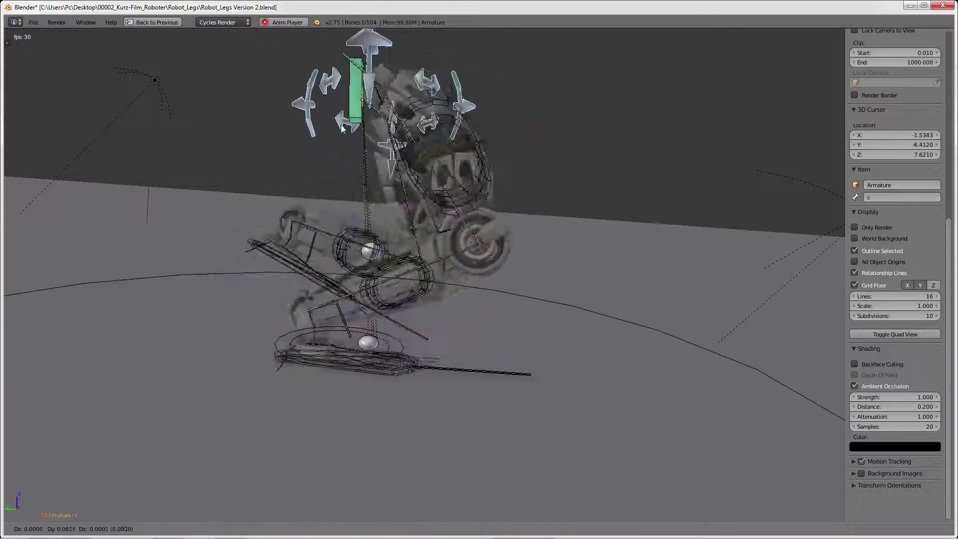
pyautogui.press('g')
pyautogui.click(318, 113)
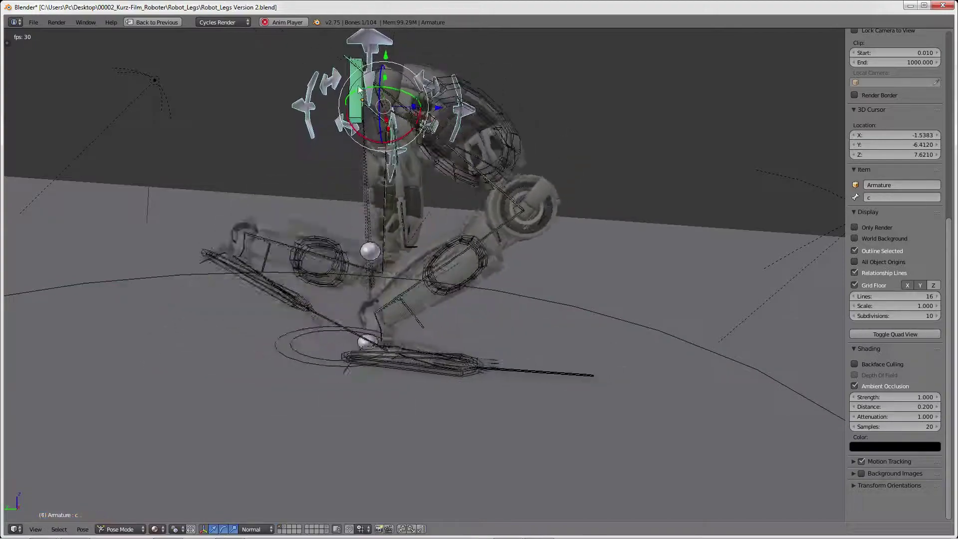
# Step: Select Bone_R.008 and nudge the top body bone, then pick the floor control bone
pyautogui.rightClick(365, 70)
pyautogui.rightClick(360, 69)
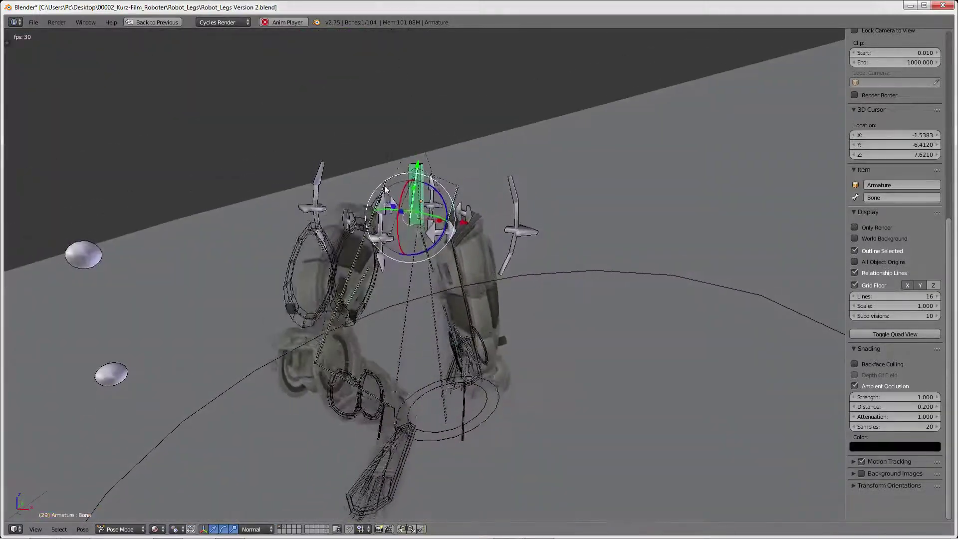
pyautogui.moveTo(439, 175)
pyautogui.mouseDown(button='right')
pyautogui.moveTo(363, 198)
pyautogui.moveTo(450, 71)
pyautogui.mouseUp(button='right')
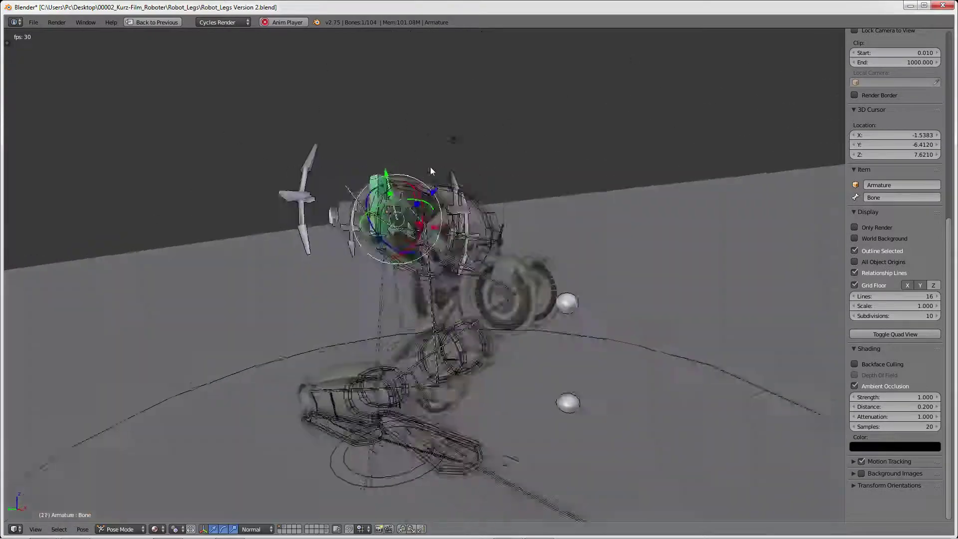
pyautogui.click(434, 169)
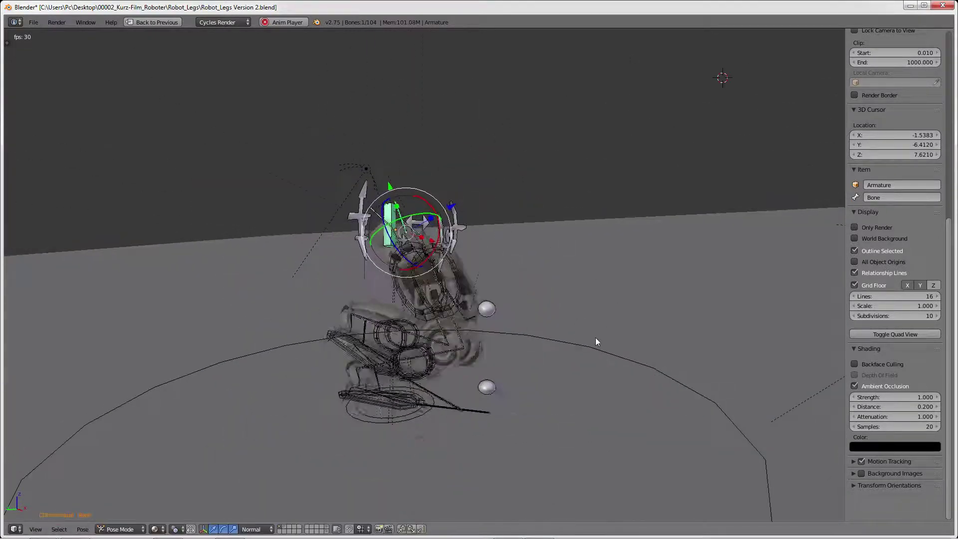
pyautogui.rightClick(591, 344)
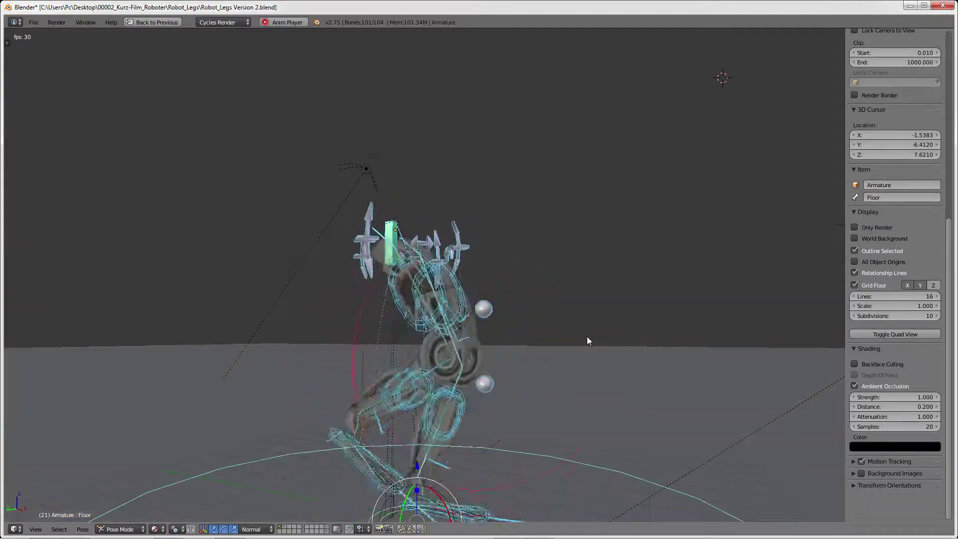
pyautogui.moveTo(587, 336)
pyautogui.mouseDown(button='middle')
pyautogui.moveTo(472, 234)
pyautogui.moveTo(498, 323)
pyautogui.moveTo(565, 314)
pyautogui.moveTo(579, 229)
pyautogui.moveTo(601, 248)
pyautogui.moveTo(570, 261)
pyautogui.moveTo(594, 241)
pyautogui.moveTo(456, 241)
pyautogui.moveTo(535, 246)
pyautogui.moveTo(457, 233)
pyautogui.moveTo(520, 226)
pyautogui.moveTo(459, 261)
pyautogui.mouseUp(button='middle')
# Step: Briefly drop to object mode for a front view of the legs, then return to pose mode
pyautogui.hotkey('ctrl', 'Tab')
pyautogui.rightClick(587, 340)
pyautogui.moveTo(587, 341)
pyautogui.mouseDown(button='middle')
pyautogui.moveTo(606, 340)
pyautogui.moveTo(621, 285)
pyautogui.moveTo(687, 172)
pyautogui.moveTo(547, 253)
pyautogui.mouseUp(button='middle')
pyautogui.hotkey('ctrl', 'Tab')
pyautogui.scroll(1, 548, 249)
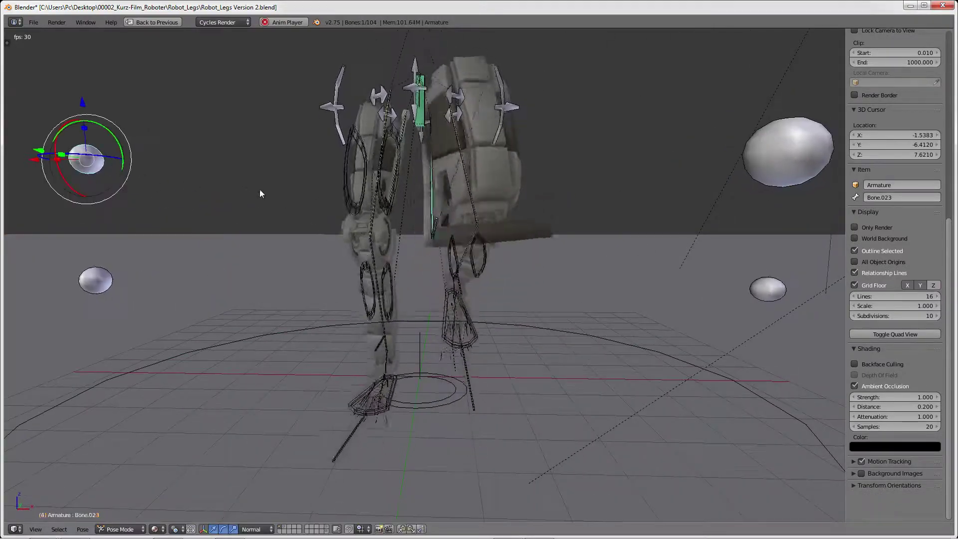
# Step: Shrink the left sphere control bone
pyautogui.rightClick(445, 221)
pyautogui.moveTo(445, 221)
pyautogui.mouseDown(button='middle')
pyautogui.moveTo(477, 187)
pyautogui.moveTo(519, 188)
pyautogui.moveTo(549, 232)
pyautogui.moveTo(657, 226)
pyautogui.moveTo(584, 232)
pyautogui.mouseUp(button='middle')
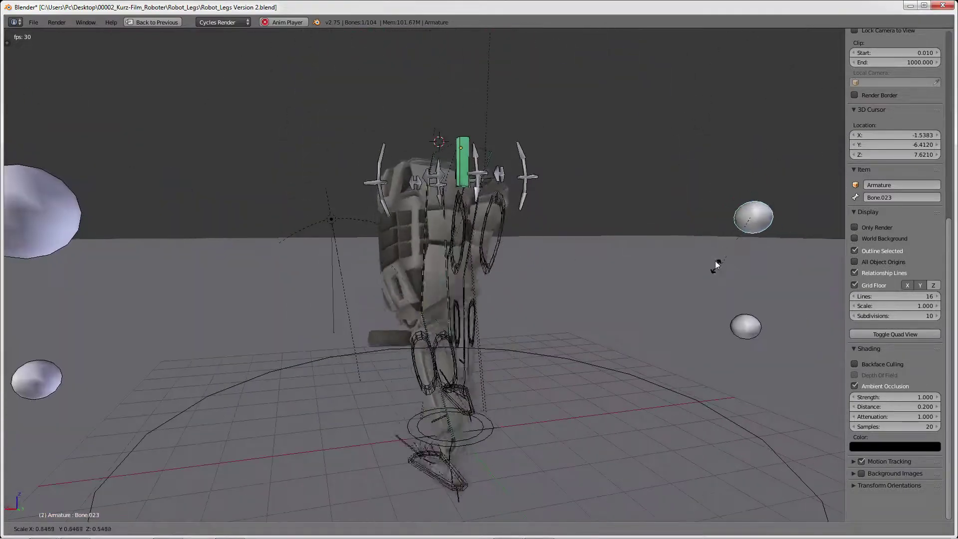
pyautogui.rightClick(40, 212)
pyautogui.press('s')
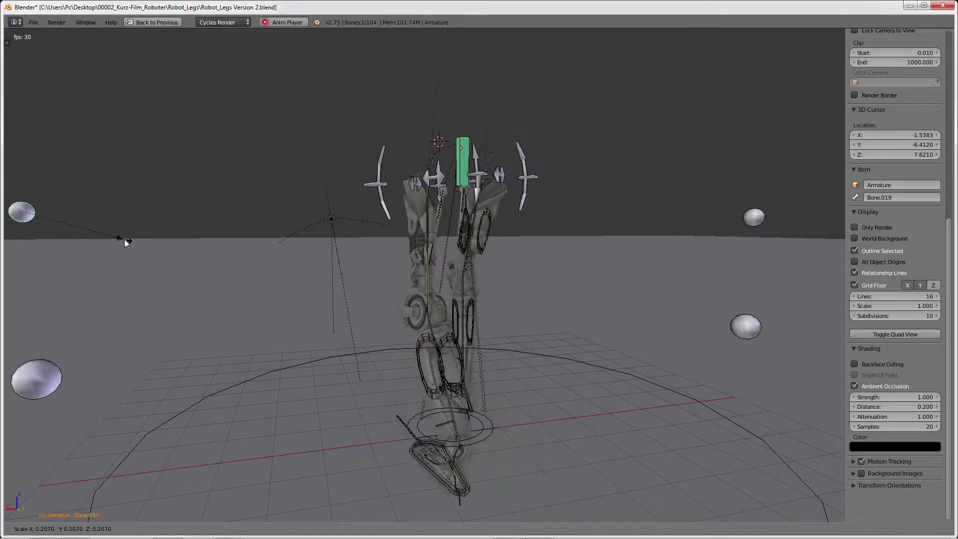
pyautogui.click(124, 239)
pyautogui.moveTo(124, 238); pyautogui.dragTo(474, 233, button='middle')
pyautogui.scroll(-4, 232, 231)
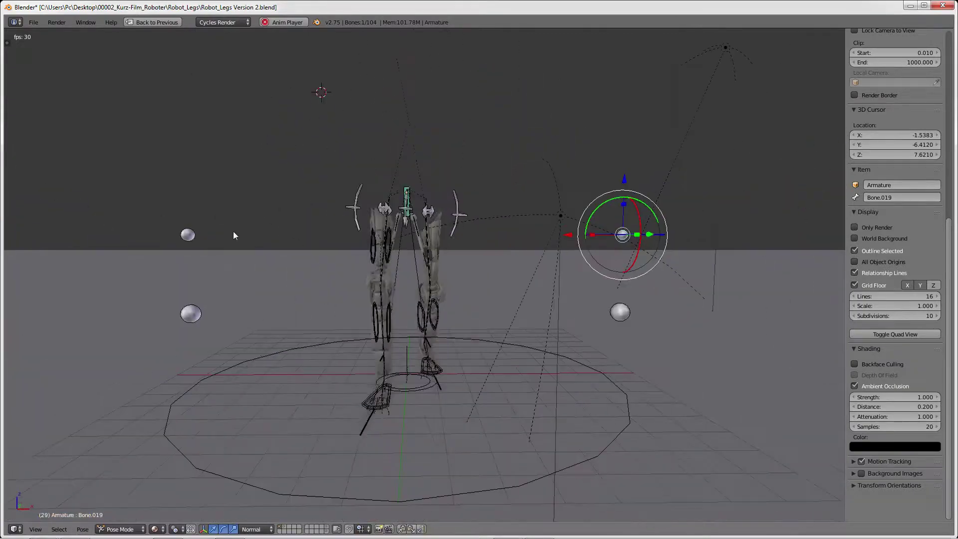
# Step: Enlarge the lower-left sphere control bone and stop the walk playback
pyautogui.rightClick(196, 238)
pyautogui.scroll(2, 438, 274)
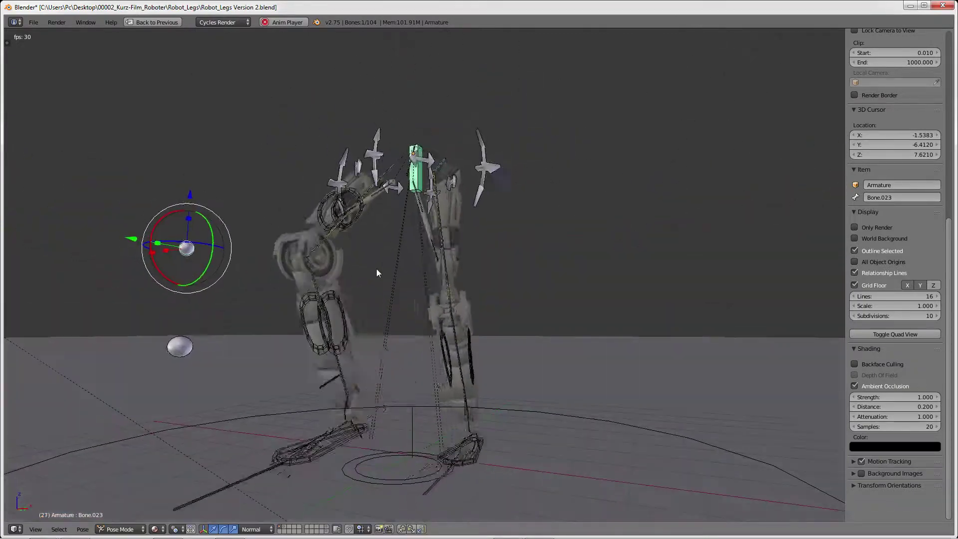
pyautogui.moveTo(438, 274); pyautogui.dragTo(207, 330, button='middle')
pyautogui.rightClick(175, 389)
pyautogui.press('s')
pyautogui.click(442, 330)
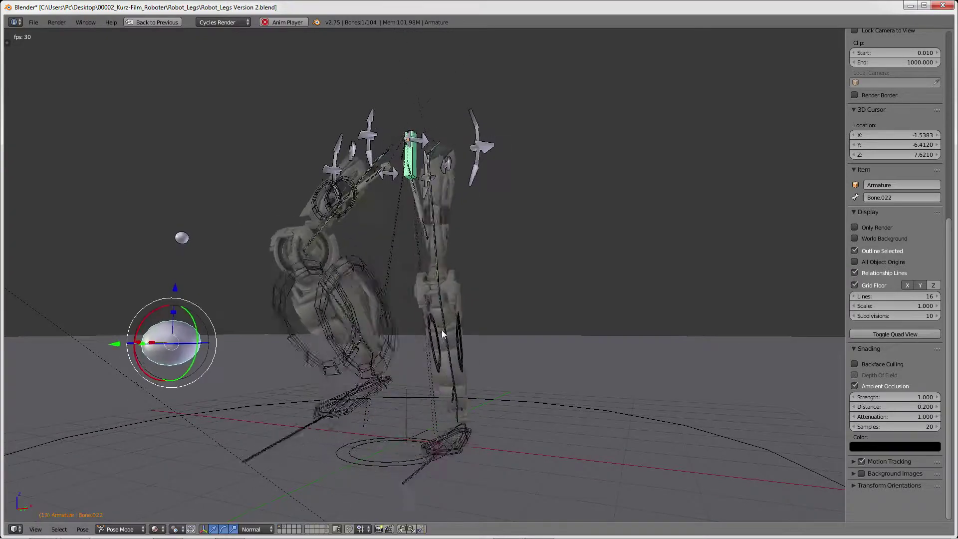
pyautogui.press('Escape')
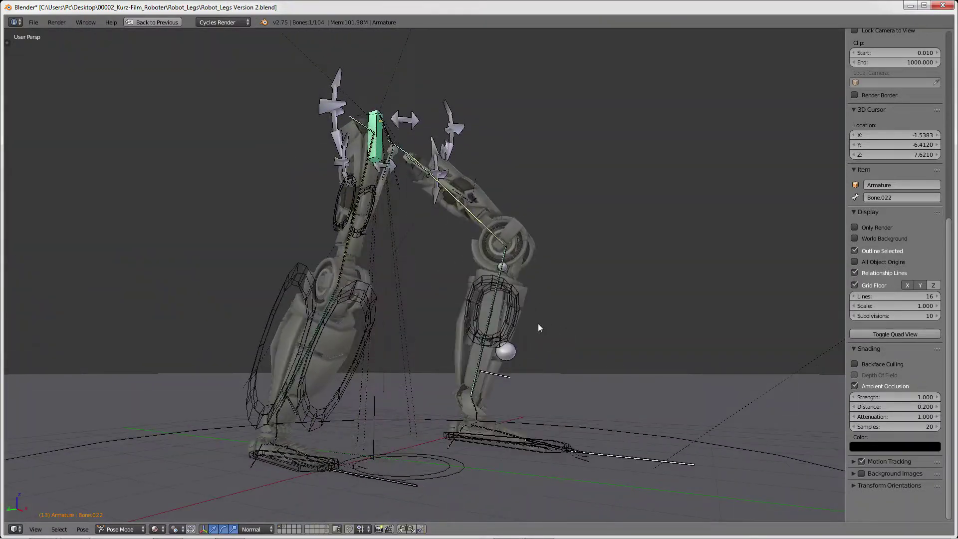
# Step: Enlarge two more sphere control bones, viewing each from a new angle
pyautogui.moveTo(553, 292)
pyautogui.mouseDown(button='middle')
pyautogui.moveTo(449, 291)
pyautogui.moveTo(639, 307)
pyautogui.mouseUp(button='middle')
pyautogui.press('s')
pyautogui.click(716, 298)
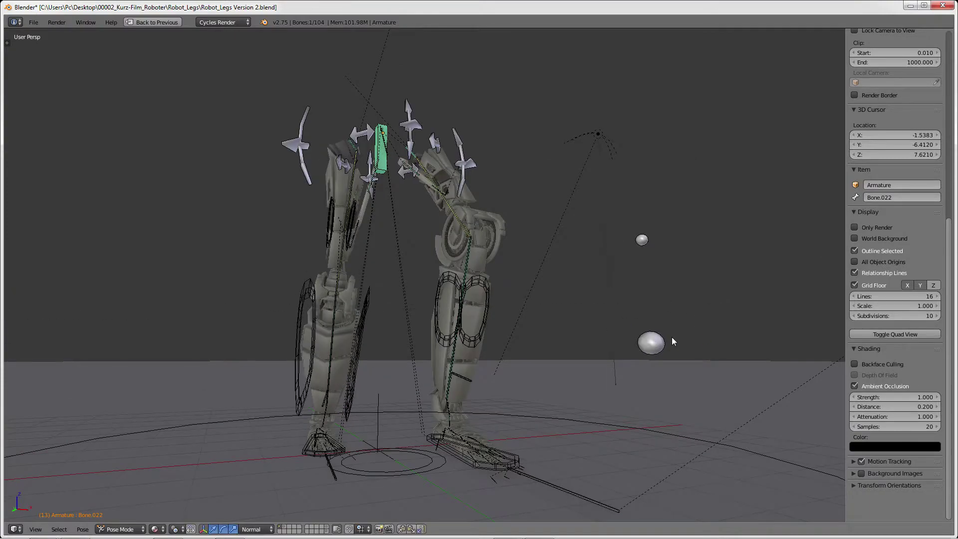
pyautogui.rightClick(648, 342)
pyautogui.moveTo(617, 341); pyautogui.dragTo(481, 325, button='middle')
pyautogui.press('s')
pyautogui.click(299, 285)
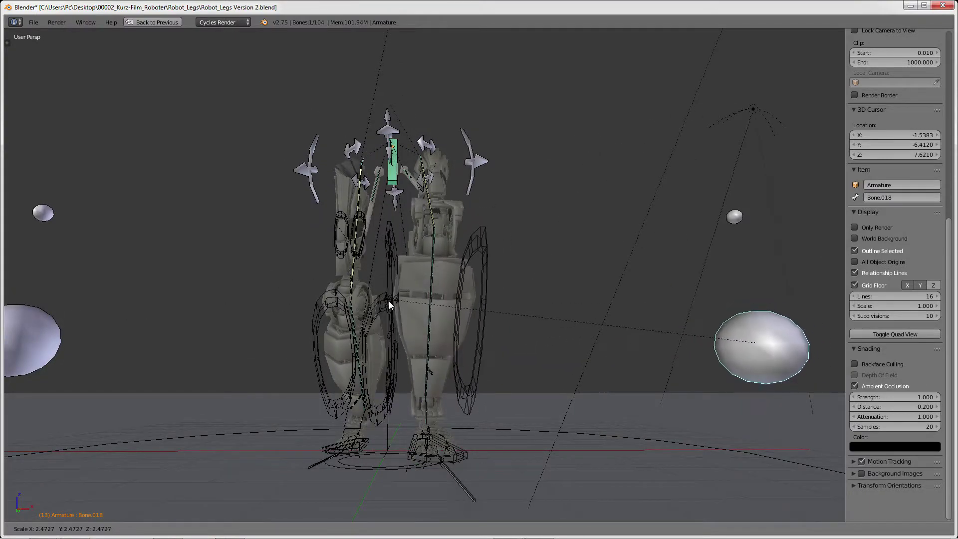
# Step: Resume the walk playback, shrink another sphere bone, and select a single leg bone
pyautogui.hotkey('alt', 'a')
pyautogui.moveTo(462, 280)
pyautogui.mouseDown(button='middle')
pyautogui.moveTo(361, 294)
pyautogui.moveTo(439, 285)
pyautogui.mouseUp(button='middle')
pyautogui.press('s')
pyautogui.click(549, 284)
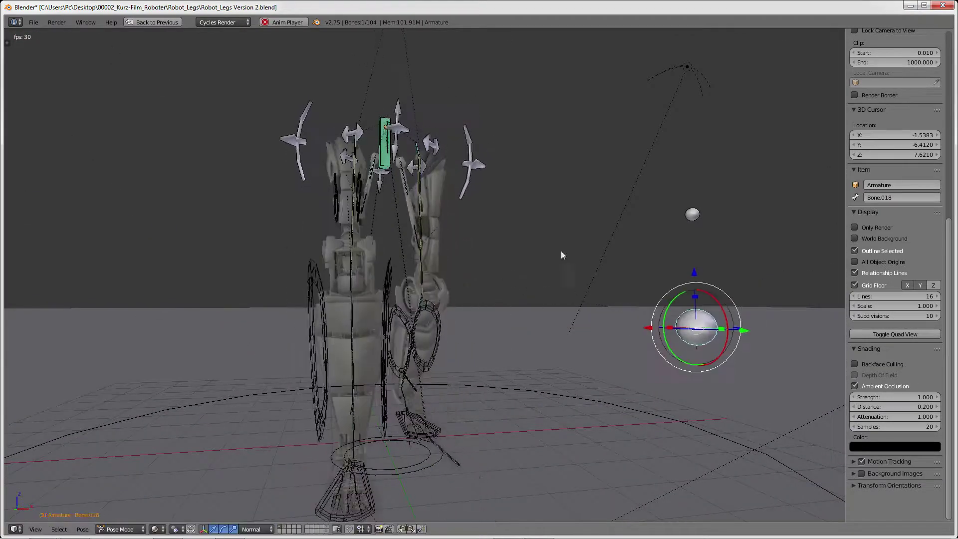
pyautogui.rightClick(701, 204)
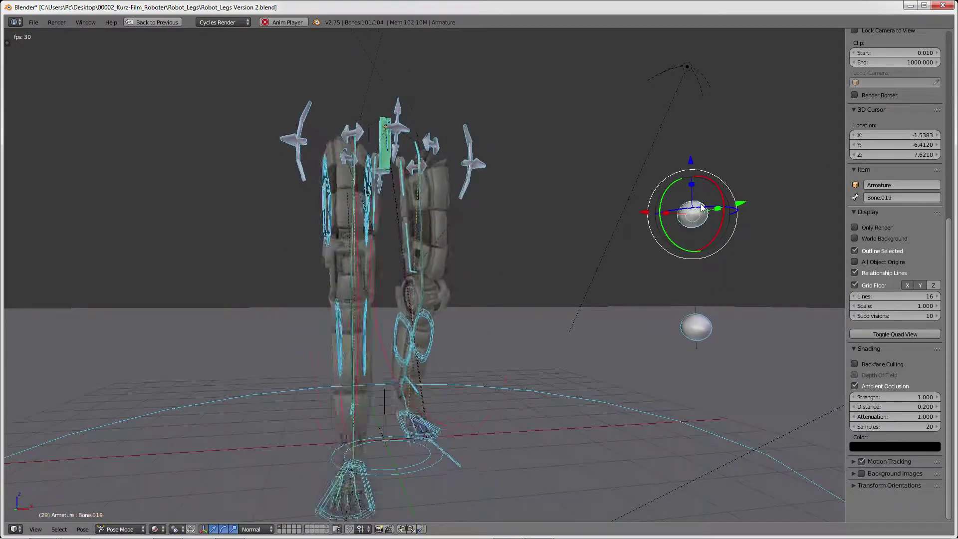
pyautogui.rightClick(701, 207)
pyautogui.moveTo(701, 208); pyautogui.dragTo(568, 236, button='middle')
pyautogui.rightClick(430, 210)
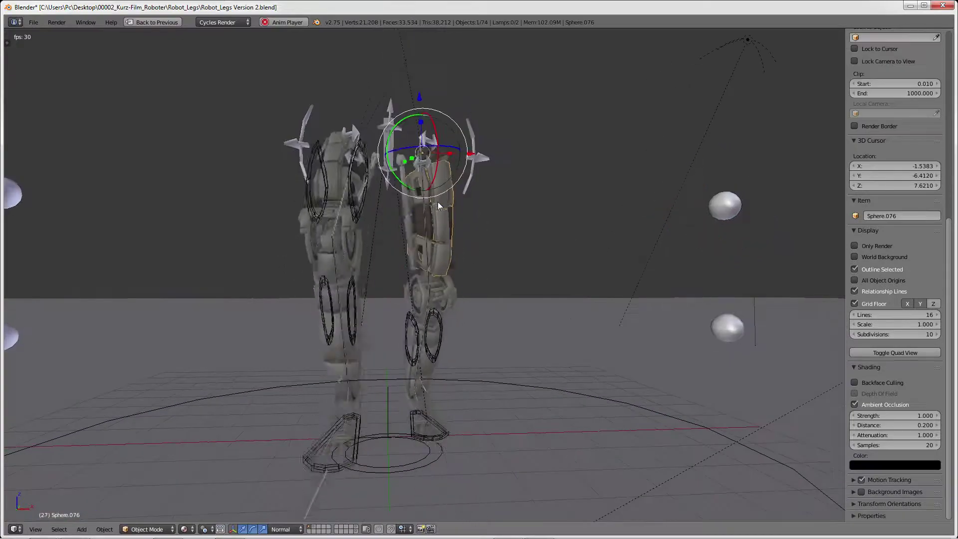
# Step: Return to object mode, deselect everything, and orbit closer with playback stopped
pyautogui.hotkey('ctrl', 'Tab')
pyautogui.rightClick(370, 201)
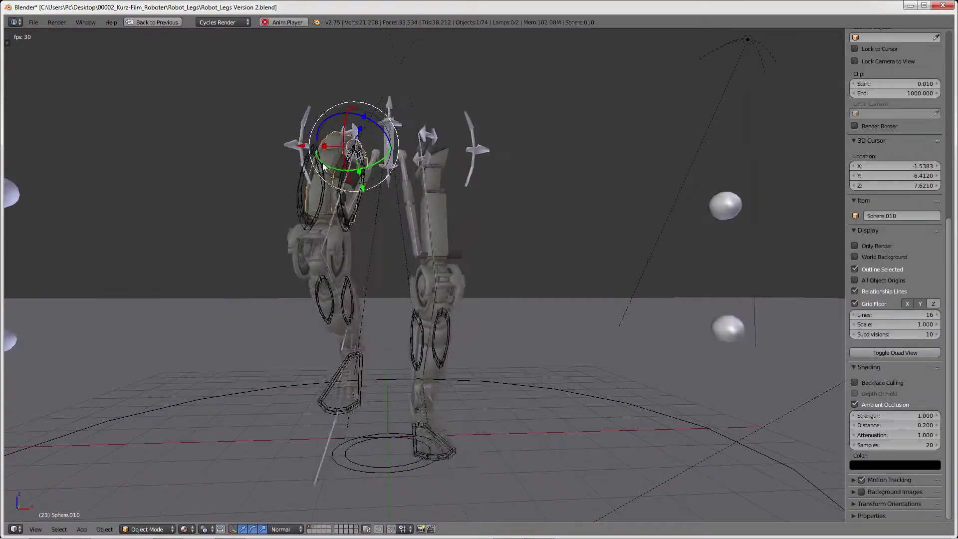
pyautogui.press('a')
pyautogui.moveTo(466, 238); pyautogui.dragTo(370, 235, button='middle')
pyautogui.scroll(3, 397, 291)
pyautogui.hotkey('alt', 'a')
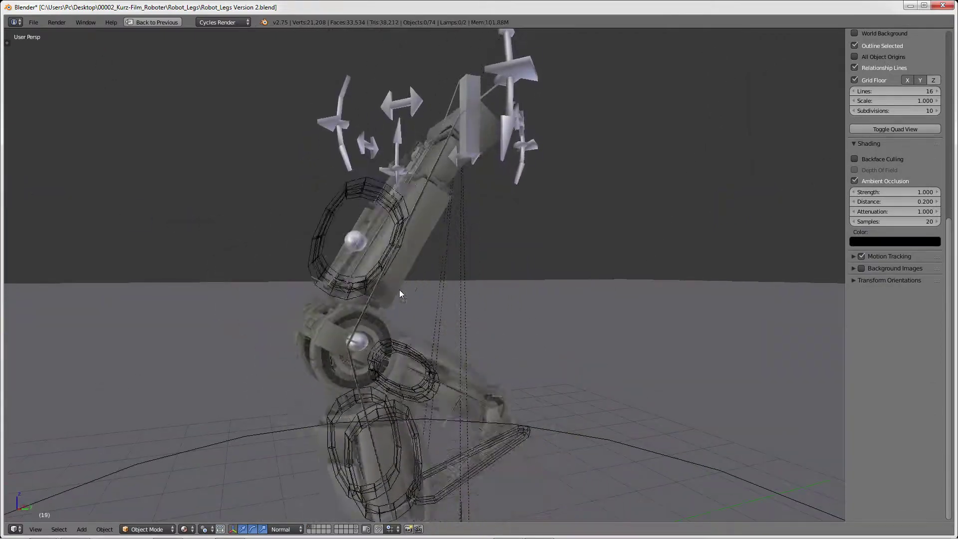
pyautogui.moveTo(399, 289)
pyautogui.mouseDown(button='middle')
pyautogui.moveTo(515, 361)
pyautogui.moveTo(492, 302)
pyautogui.mouseUp(button='middle')
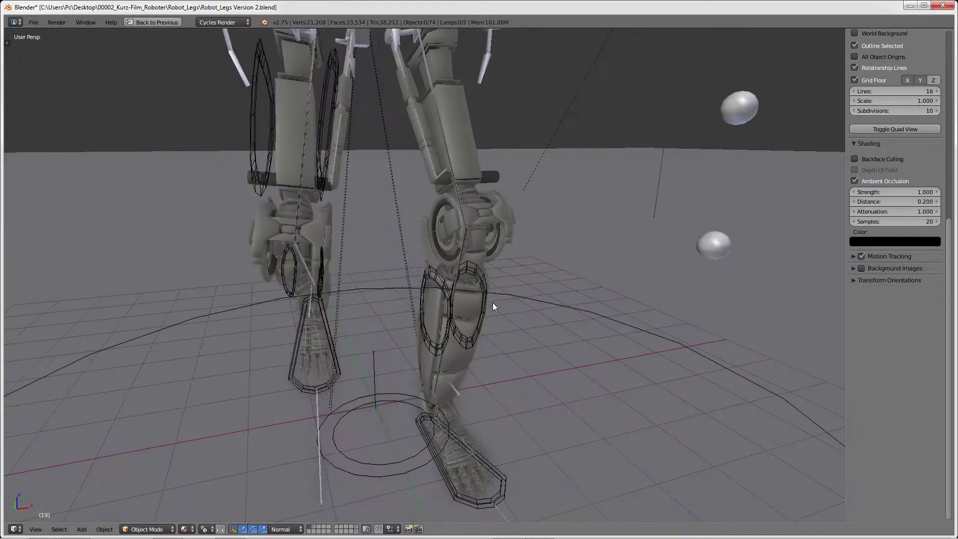
# Step: Inspect the lower legs from the side, resume playback, and restore the multi-area layout
pyautogui.rightClick(455, 225)
pyautogui.moveTo(456, 224); pyautogui.dragTo(345, 304, button='middle')
pyautogui.press('a')
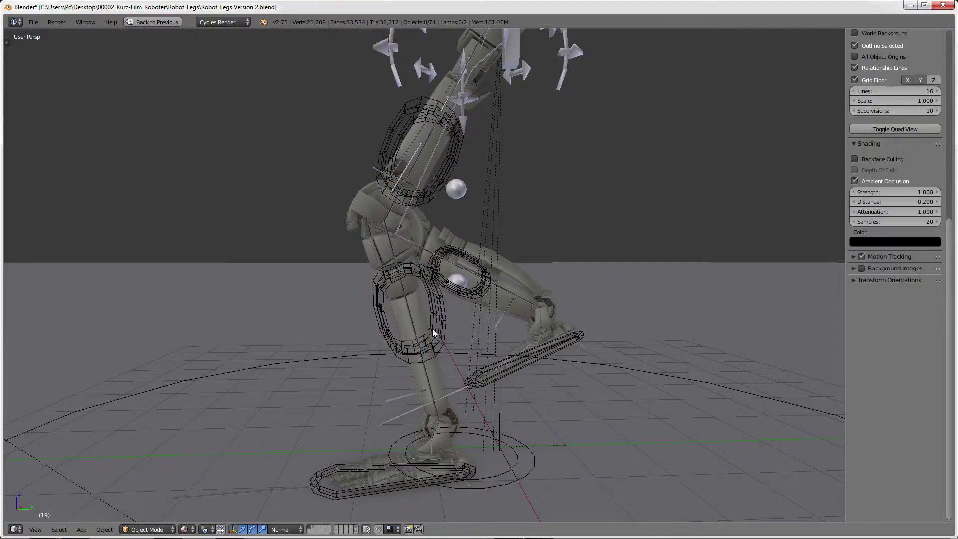
pyautogui.moveTo(432, 328); pyautogui.dragTo(522, 267, button='middle')
pyautogui.scroll(4, 397, 262)
pyautogui.hotkey('alt', 'a')
pyautogui.moveTo(398, 261)
pyautogui.mouseDown(button='middle')
pyautogui.moveTo(327, 262)
pyautogui.moveTo(329, 253)
pyautogui.moveTo(461, 215)
pyautogui.moveTo(382, 243)
pyautogui.mouseUp(button='middle')
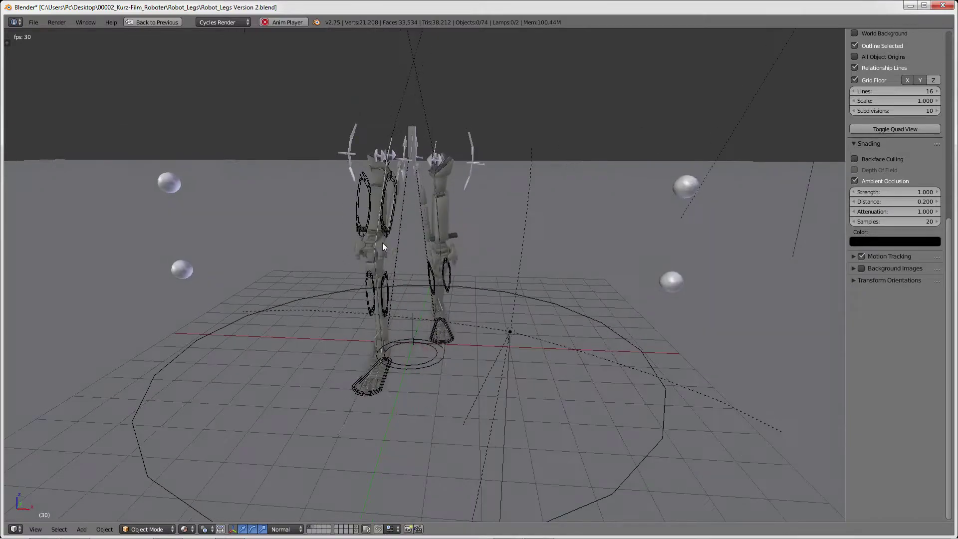
pyautogui.hotkey('ctrl', 'space')
pyautogui.moveTo(404, 86)
pyautogui.mouseDown(button='middle')
pyautogui.moveTo(406, 121)
pyautogui.moveTo(439, 134)
pyautogui.moveTo(406, 133)
pyautogui.moveTo(438, 159)
pyautogui.moveTo(354, 199)
pyautogui.moveTo(407, 182)
pyautogui.moveTo(384, 151)
pyautogui.moveTo(367, 184)
pyautogui.moveTo(408, 213)
pyautogui.mouseUp(button='middle')
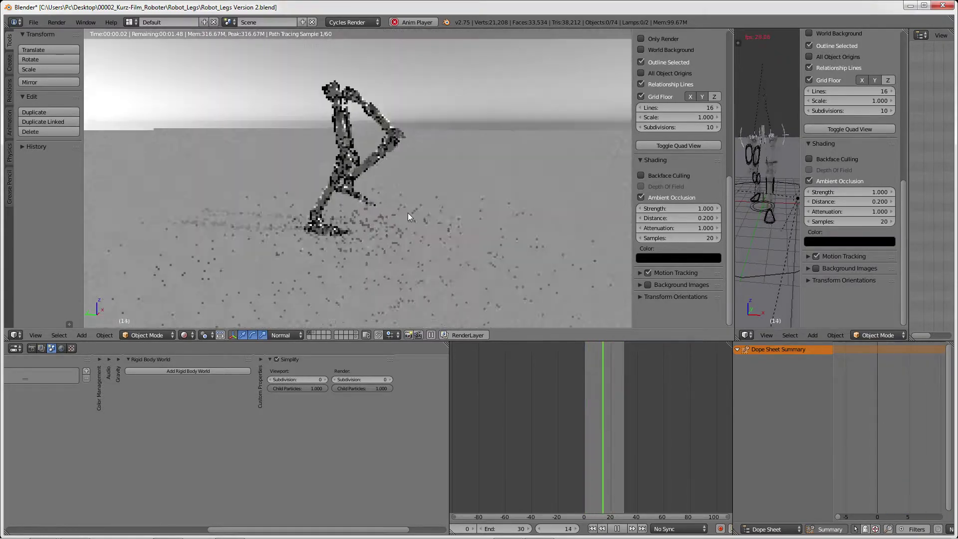
# Step: Select Sphere.014, pause on frame 25, and set Simplify viewport subdivision to 1
pyautogui.rightClick(409, 212)
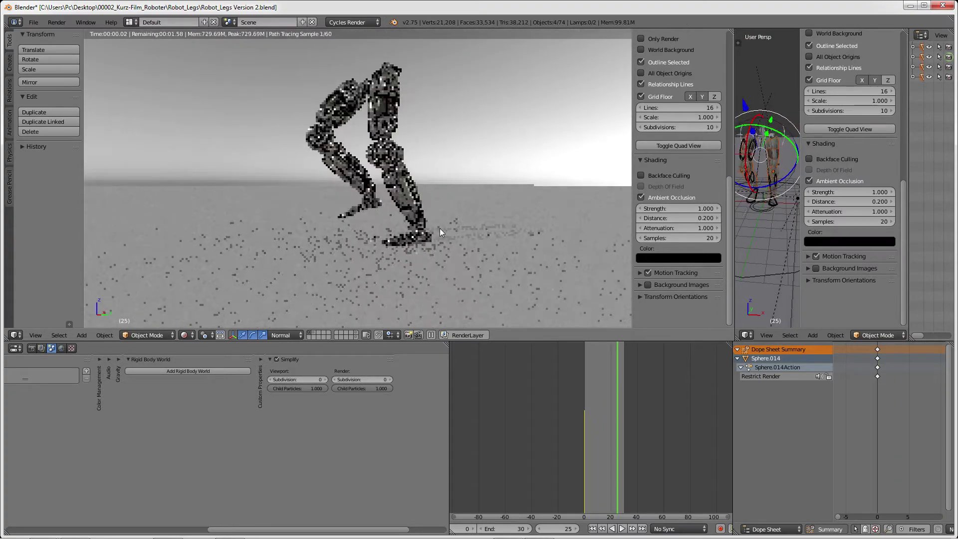
pyautogui.hotkey('alt', 'a')
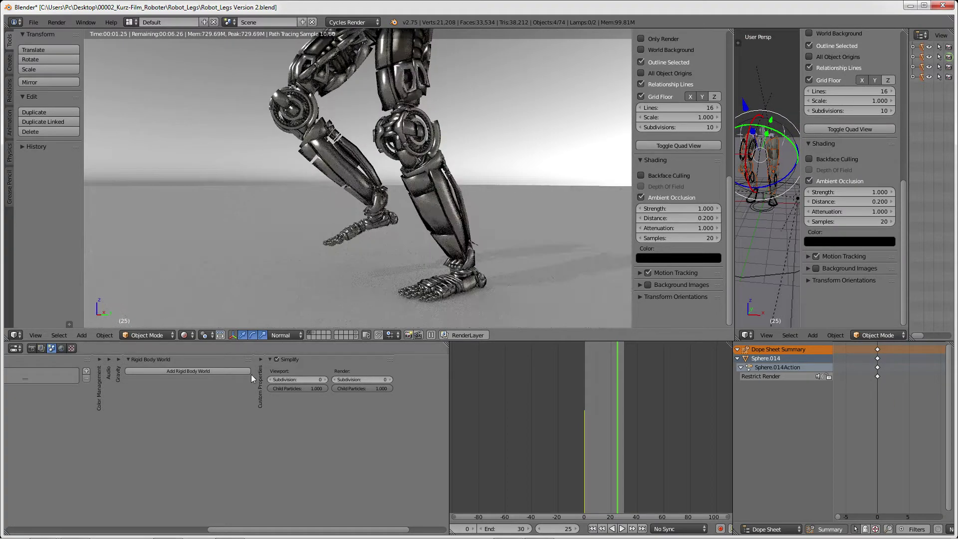
pyautogui.click(325, 379)
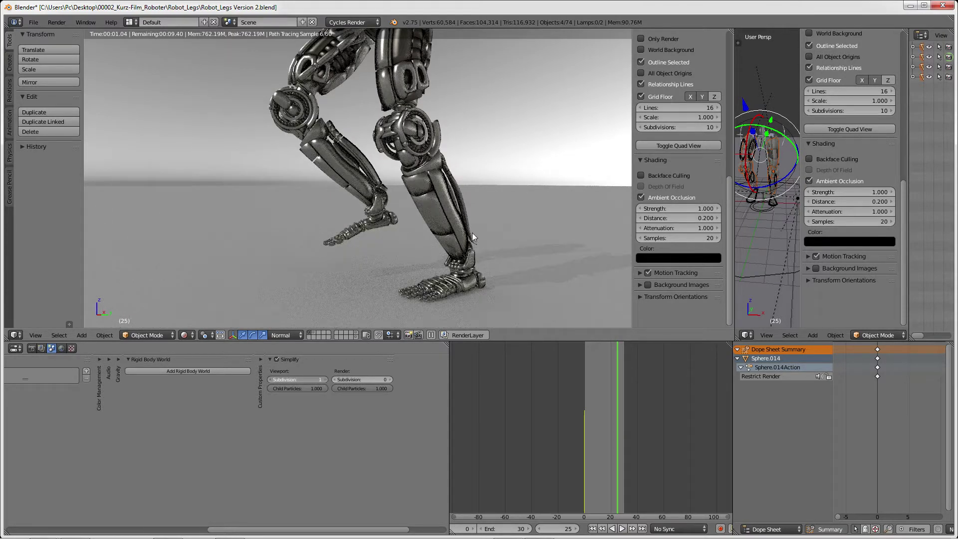
# Step: Raise Simplify viewport subdivision further, play the walk, and zoom in on the rendered legs
pyautogui.click(325, 379)
pyautogui.moveTo(393, 214)
pyautogui.mouseDown(button='middle')
pyautogui.moveTo(340, 173)
pyautogui.moveTo(507, 185)
pyautogui.moveTo(418, 207)
pyautogui.moveTo(448, 171)
pyautogui.moveTo(449, 142)
pyautogui.moveTo(377, 151)
pyautogui.moveTo(361, 136)
pyautogui.mouseUp(button='middle')
pyautogui.hotkey('alt', 'a')
pyautogui.hotkey('alt', 'a')
pyautogui.scroll(2, 451, 154)
pyautogui.scroll(3, 450, 159)
pyautogui.scroll(-2, 377, 150)
pyautogui.scroll(2, 367, 200)
pyautogui.scroll(2, 369, 205)
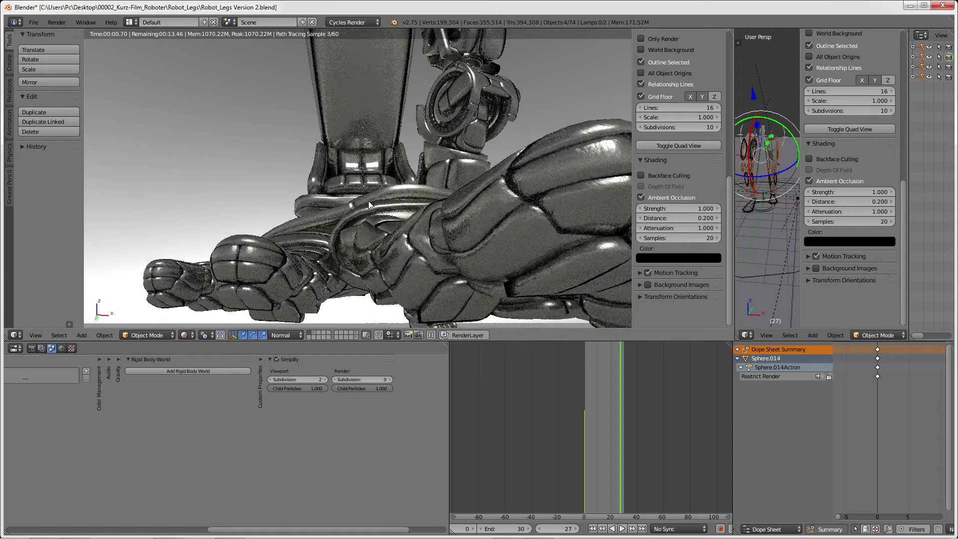
pyautogui.moveTo(369, 204); pyautogui.dragTo(372, 188, button='middle')
pyautogui.scroll(2, 372, 189)
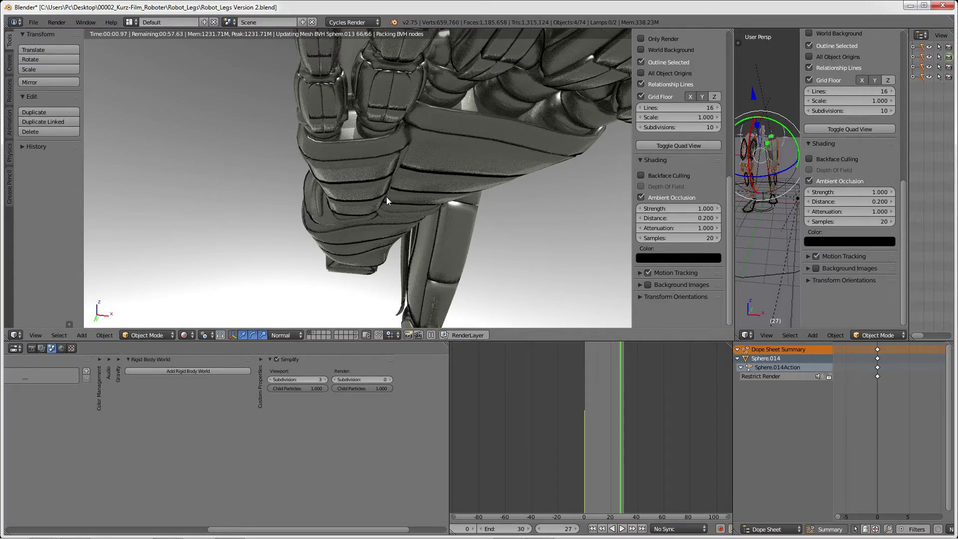
pyautogui.moveTo(386, 197)
pyautogui.mouseDown(button='middle')
pyautogui.moveTo(317, 204)
pyautogui.moveTo(388, 216)
pyautogui.moveTo(404, 193)
pyautogui.mouseUp(button='middle')
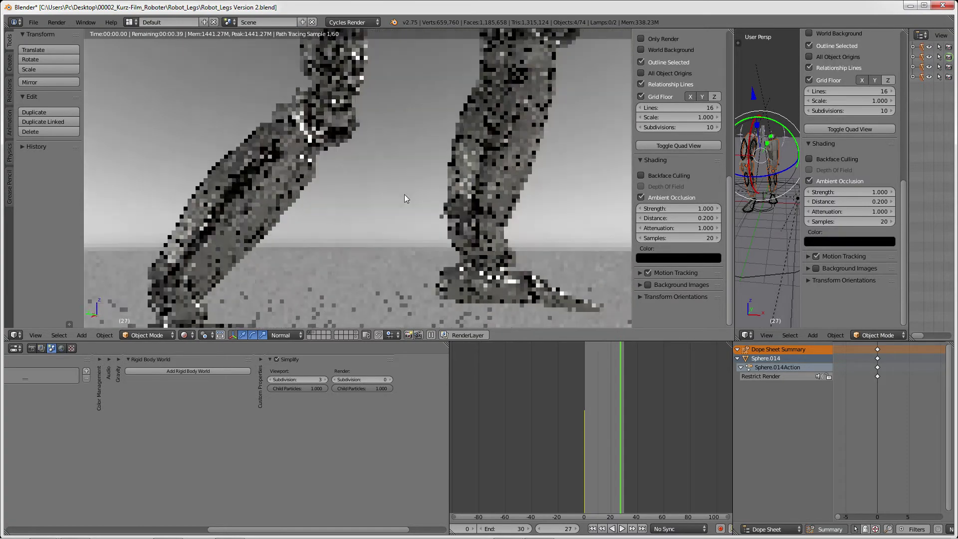
pyautogui.scroll(-2, 404, 198)
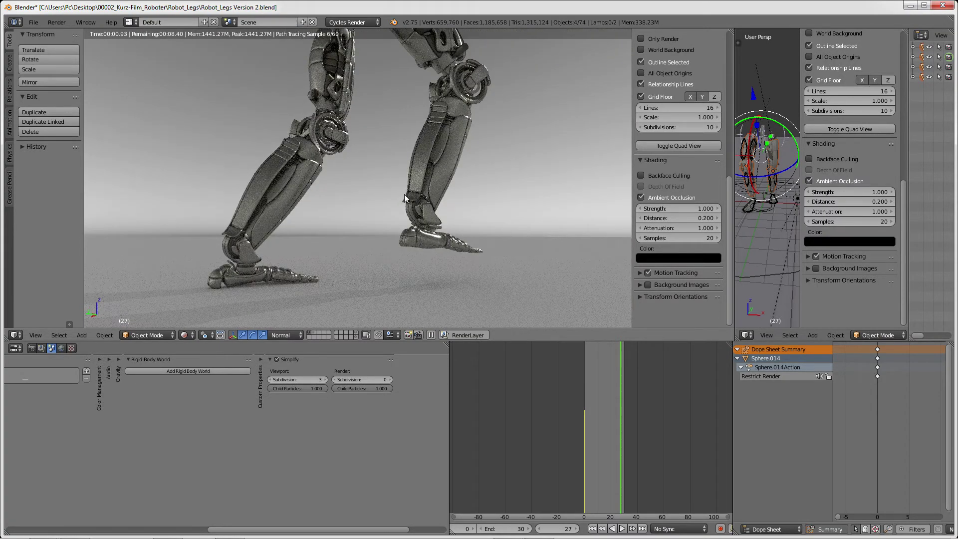